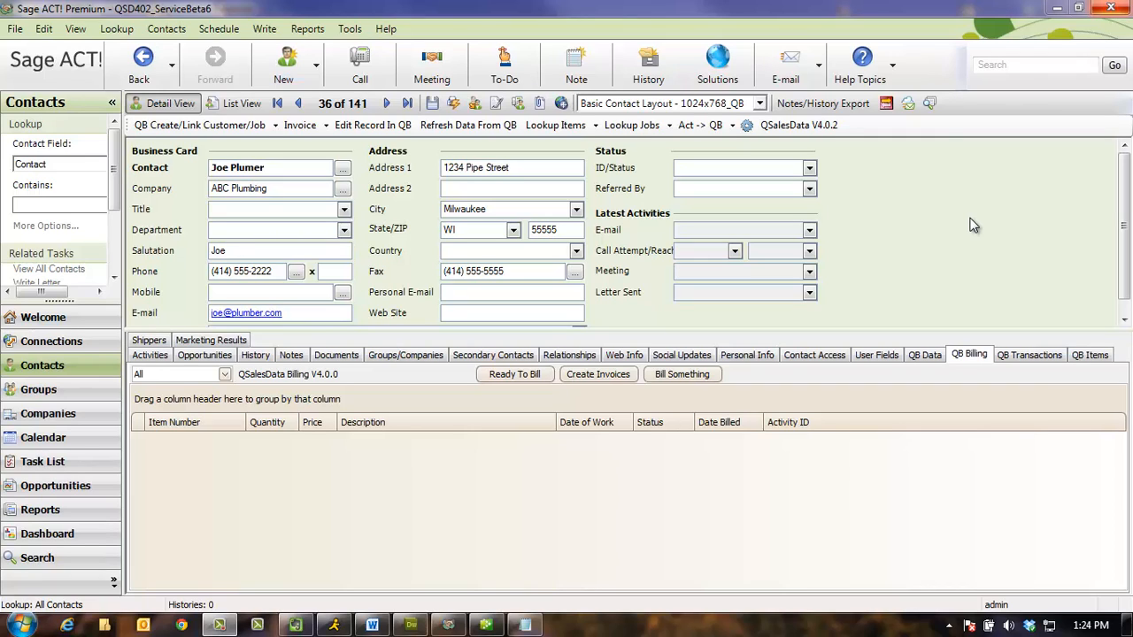
Step: Review which history results are assigned as billing triggers in the QB Billing configuration
click(359, 30)
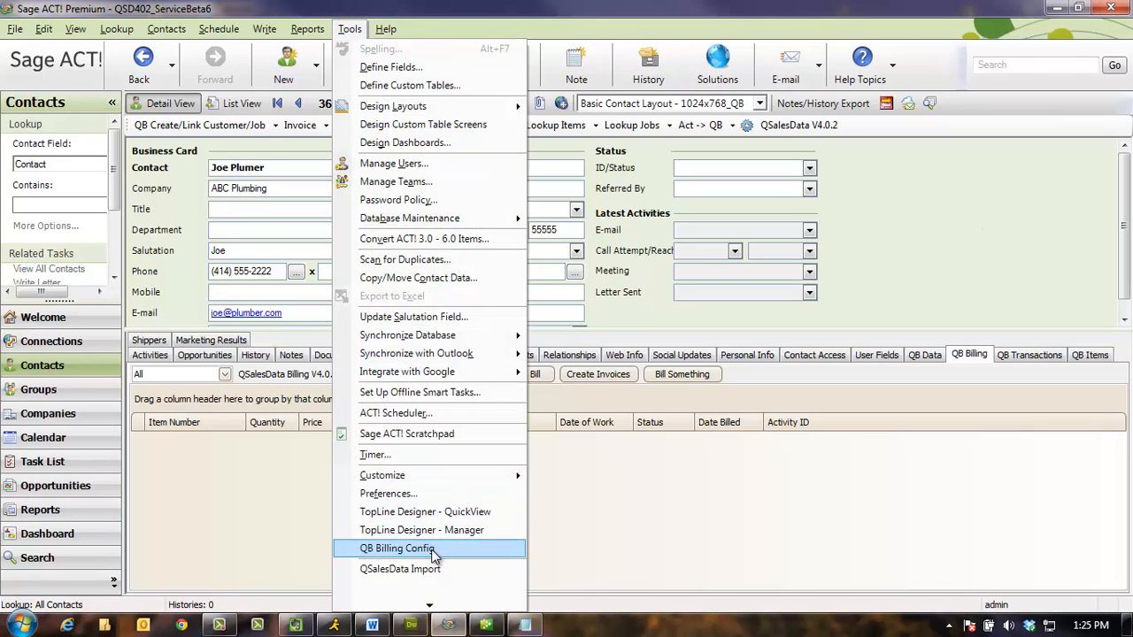
click(433, 548)
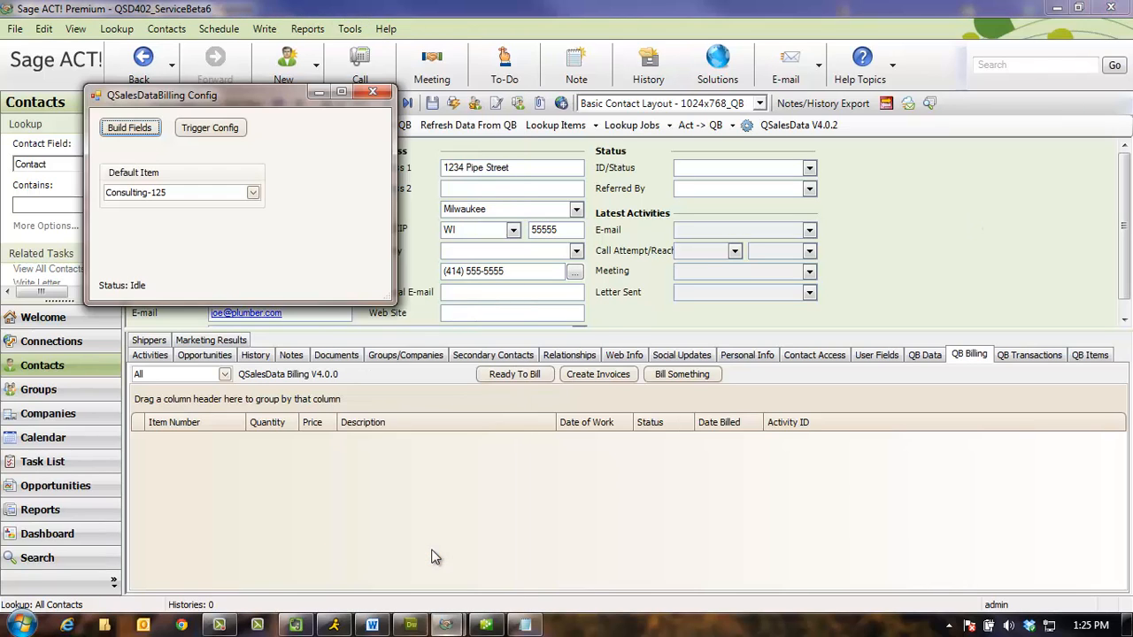
click(226, 131)
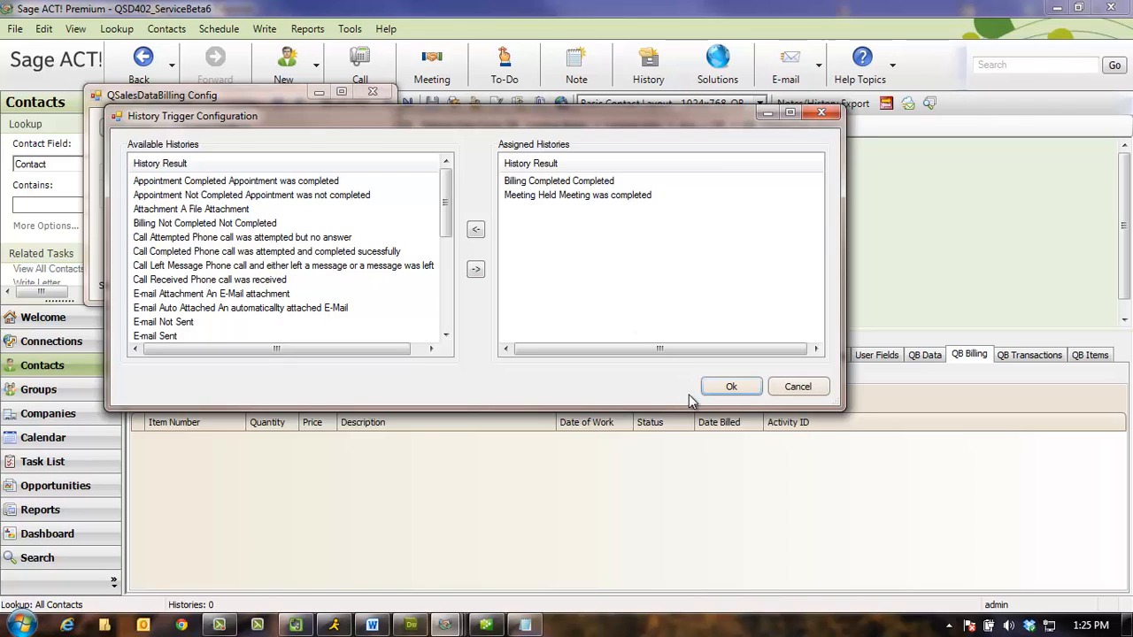
click(724, 386)
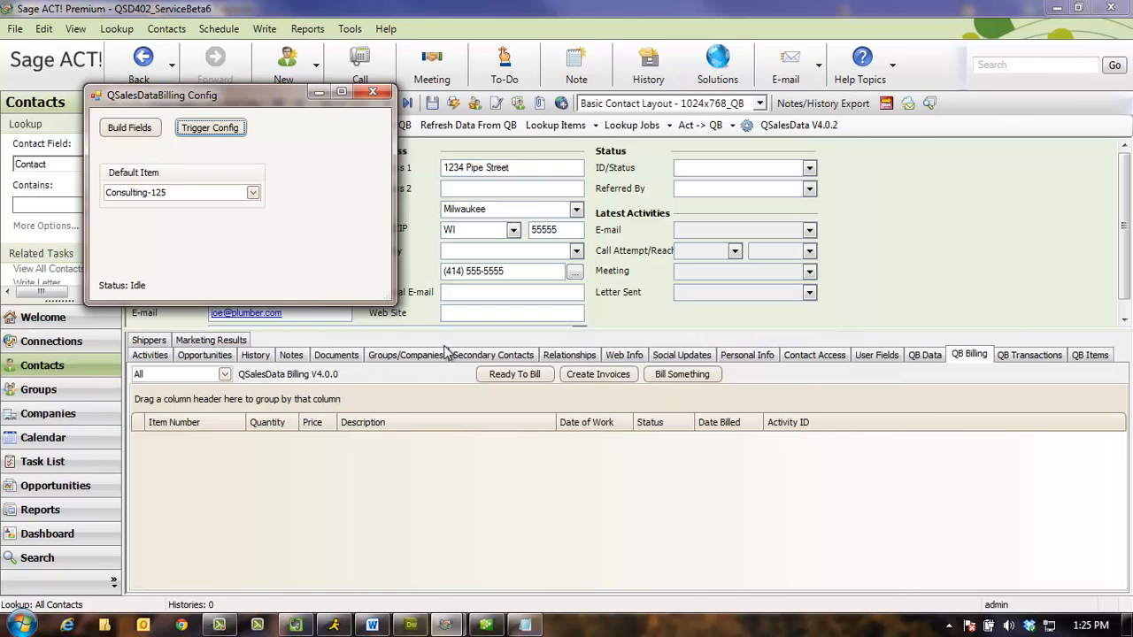
click(373, 92)
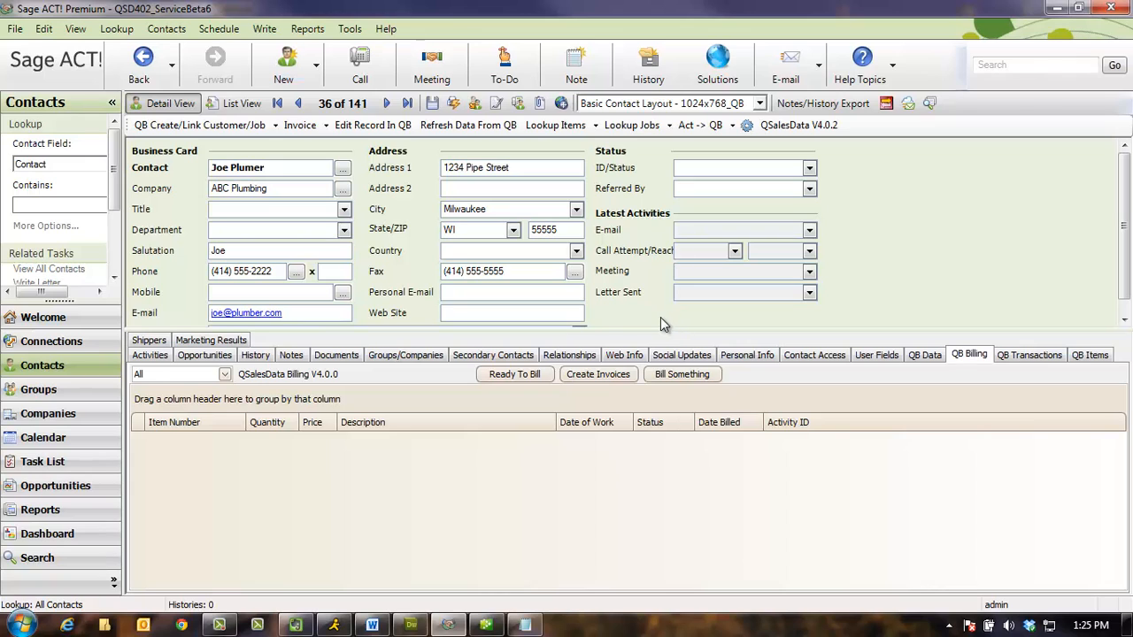
Step: Clear the April 16 New ACT installation meeting as Meeting Held with details "Installed ACT on a new Windows 8 computer, configured and tested."
click(41, 439)
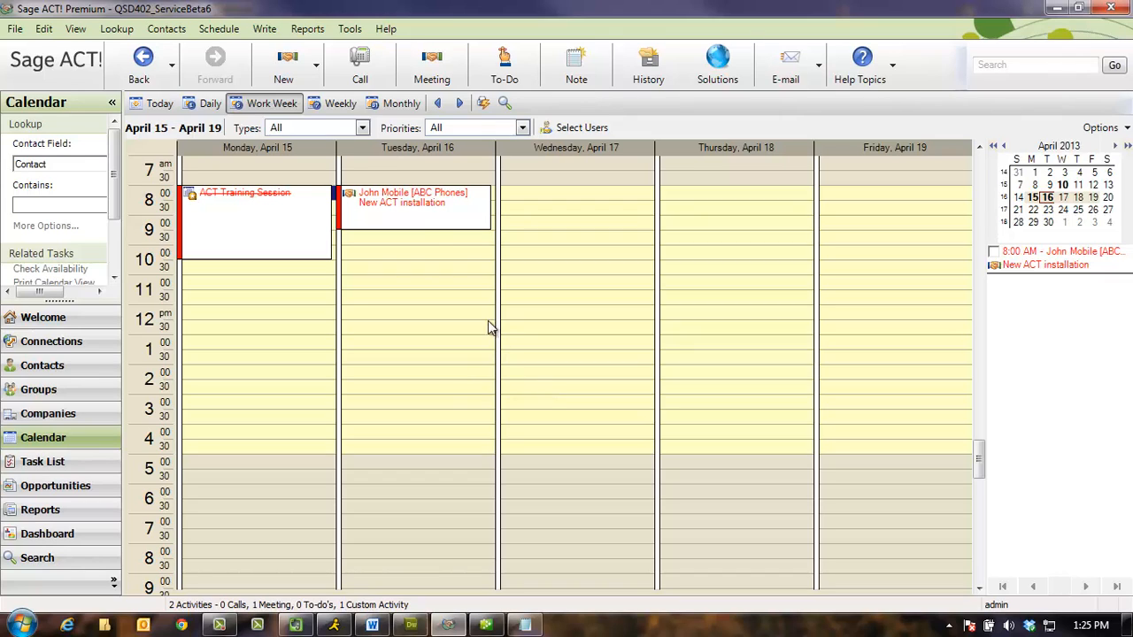
right_click(407, 219)
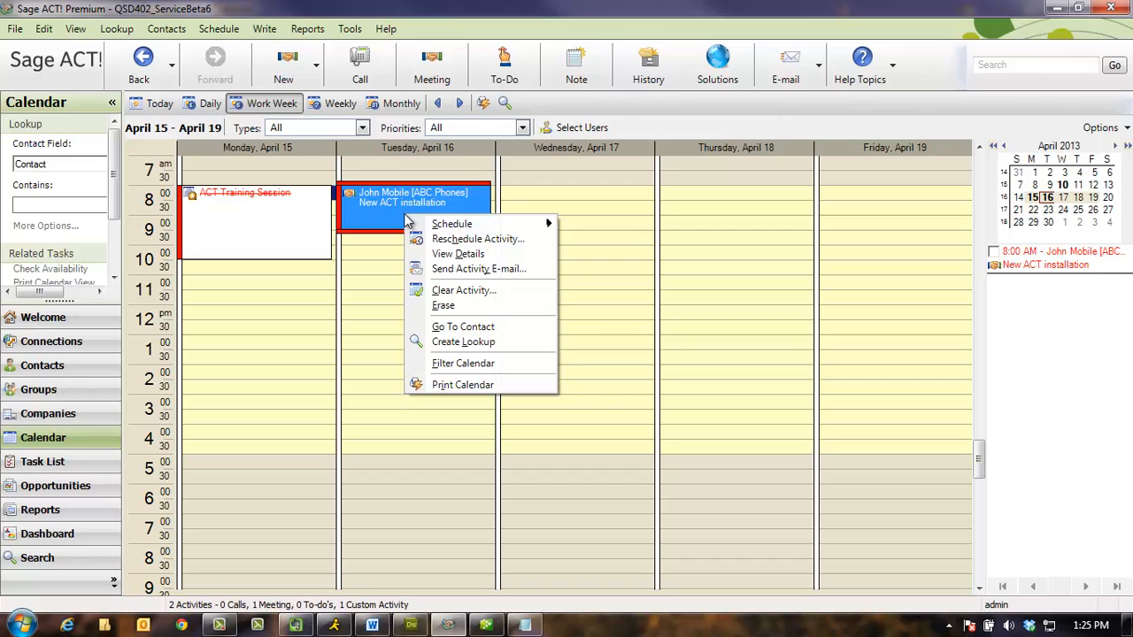
click(536, 297)
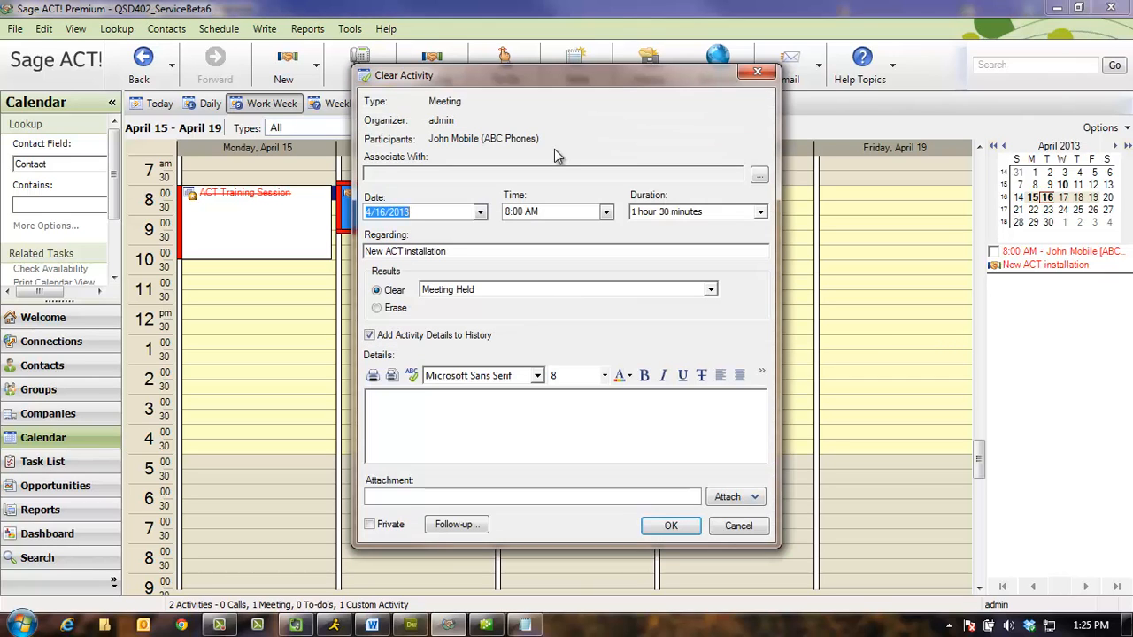
click(531, 423)
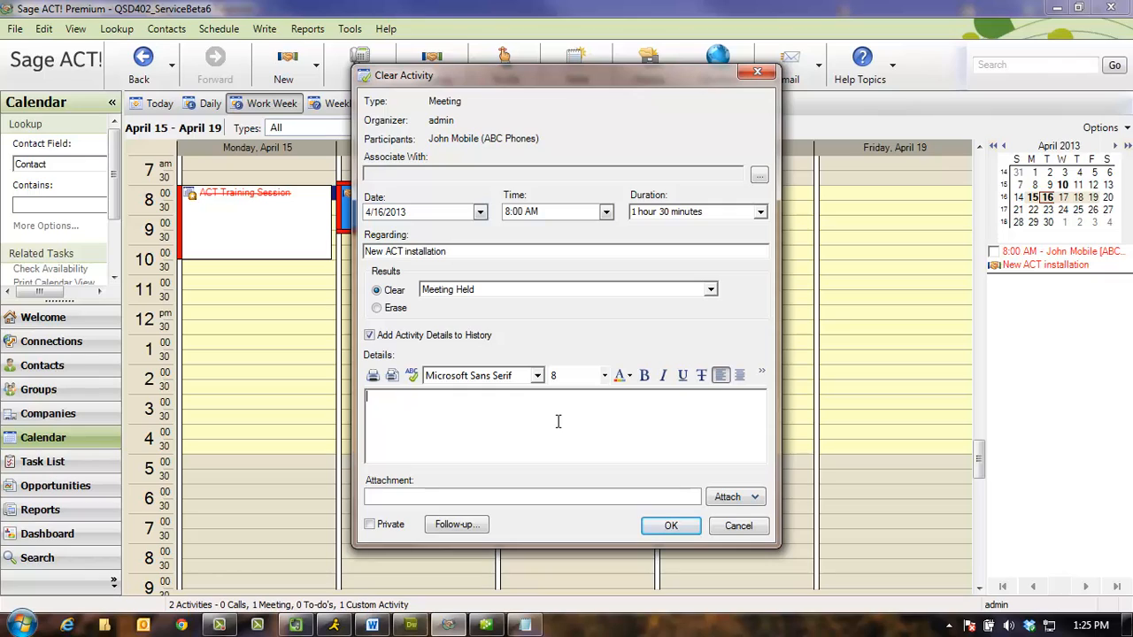
text(Installed ACT on a new Windows 8)
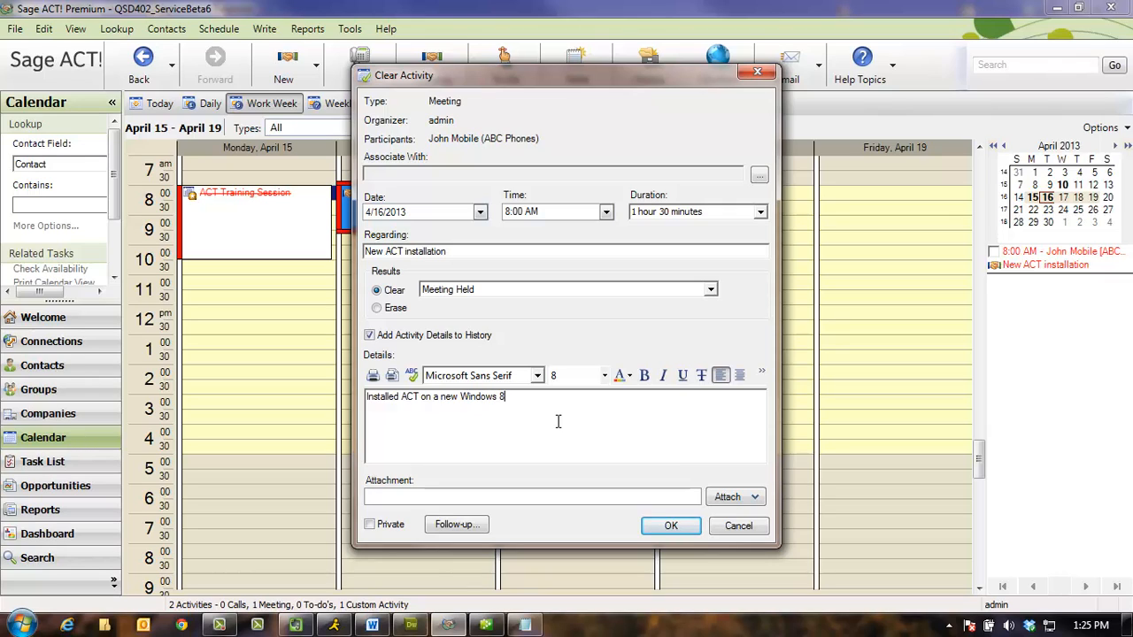
text( com)
text(puter.)
text( configure)
text(d and test)
text(ed.)
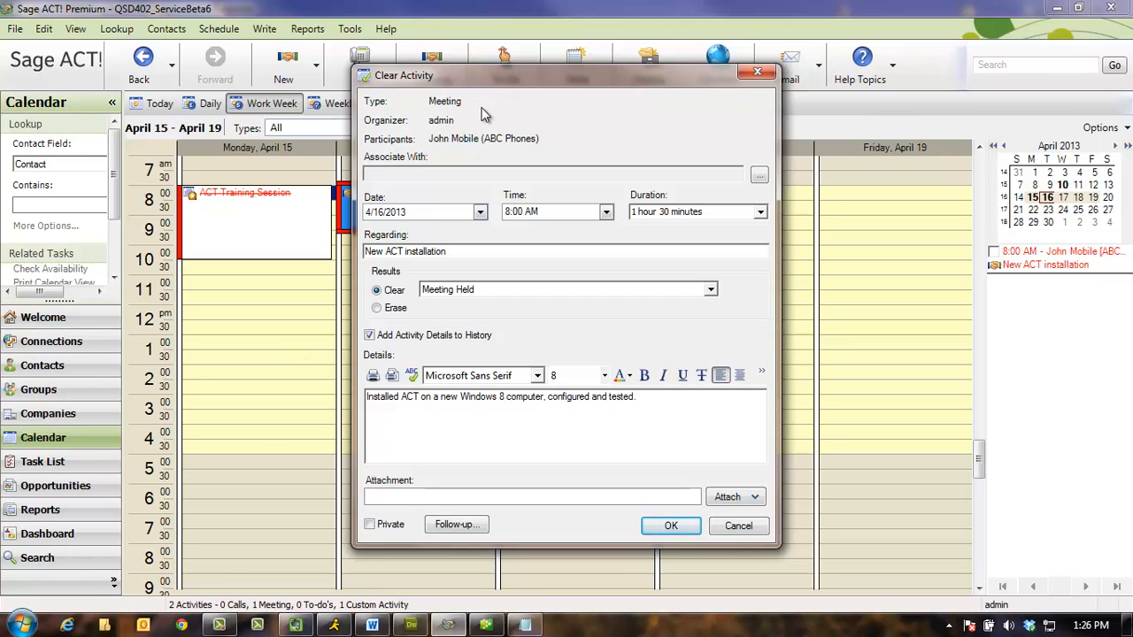
click(663, 528)
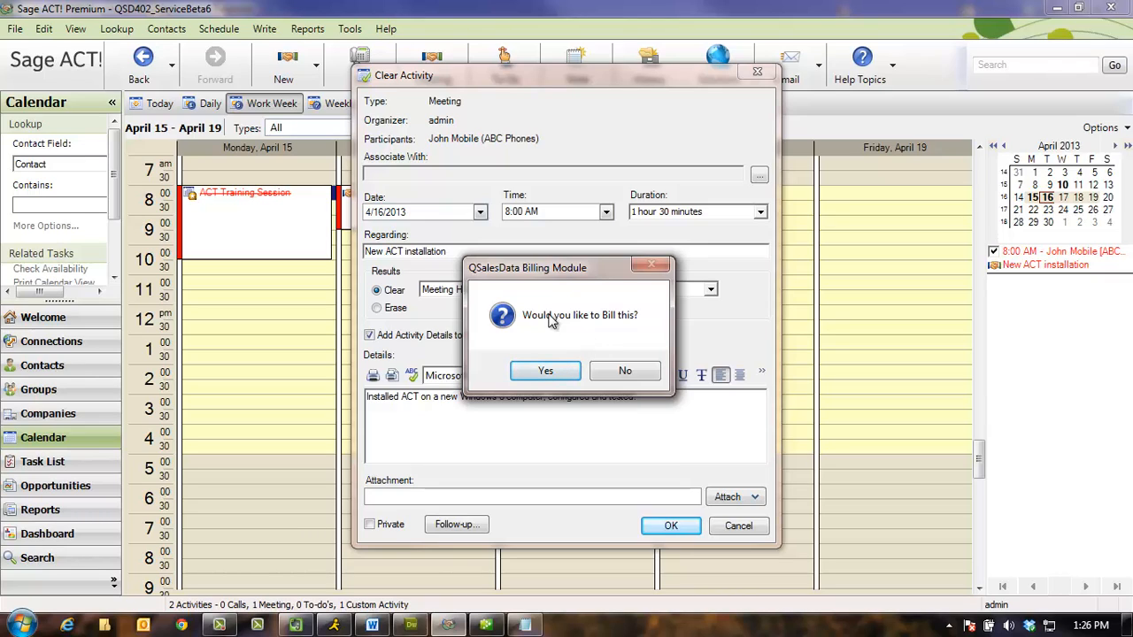
Step: Agree to bill the cleared meeting and add the Consulting-125 item with quantity 1.5 at 125.00 to the items to bill
click(553, 371)
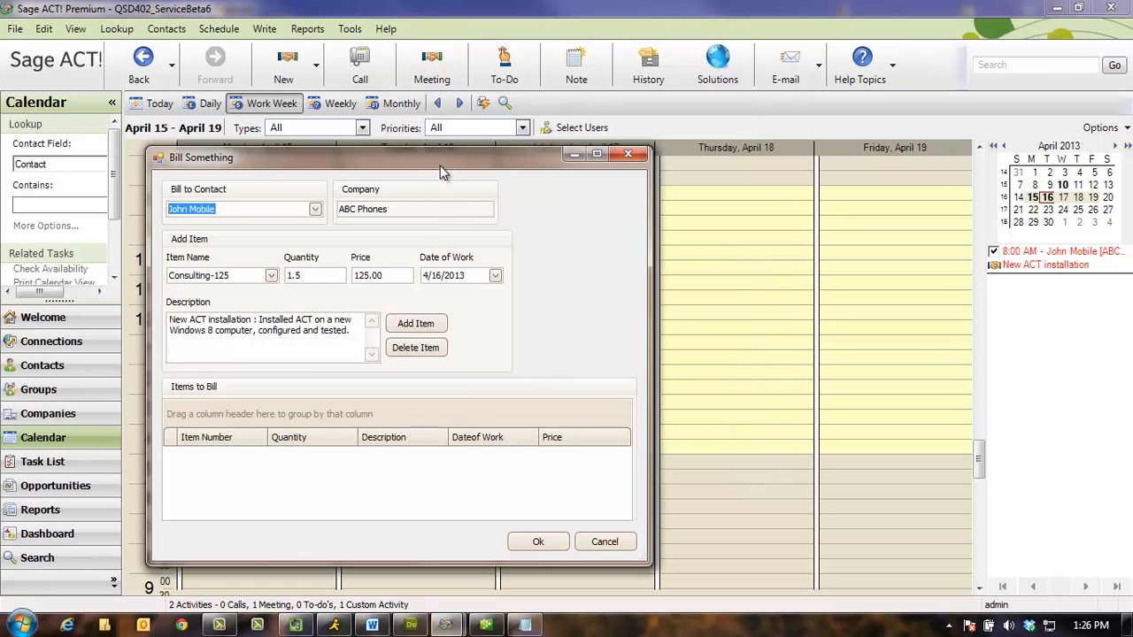
drag(439, 165, 478, 101)
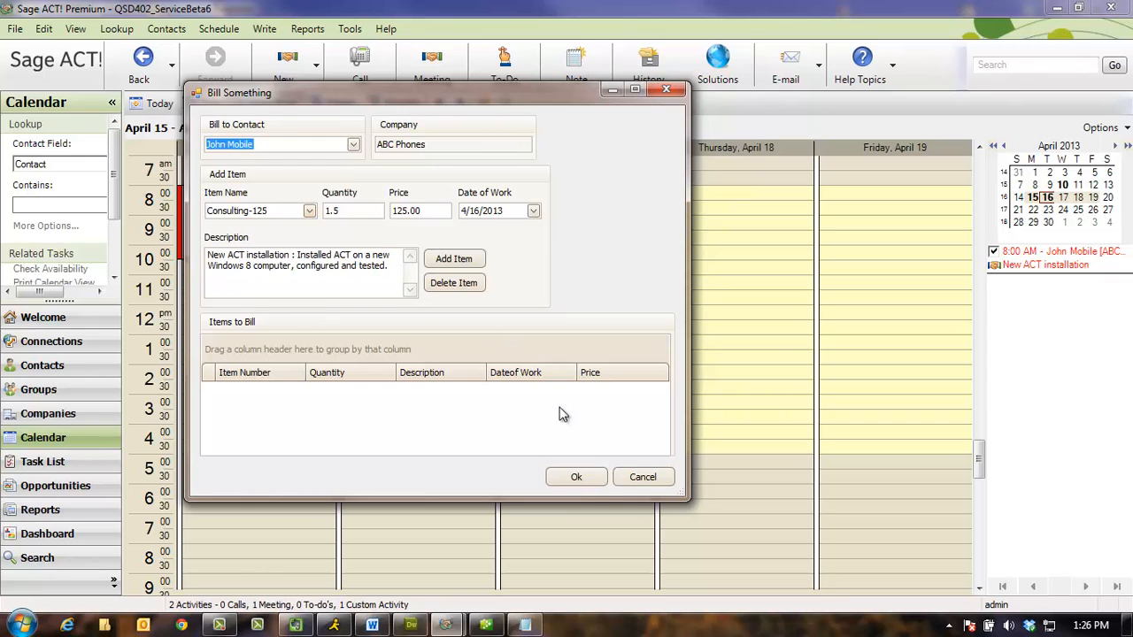
click(450, 258)
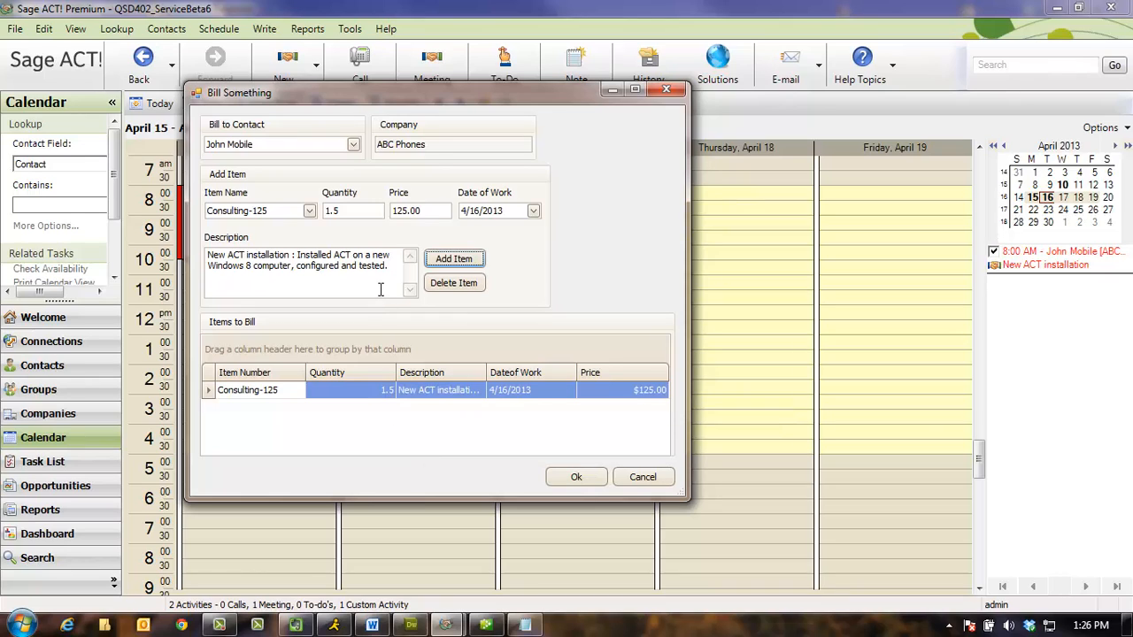
Step: Add one ACT 2013 Software item at 200.00 to the items to bill and save the billing entry
click(308, 211)
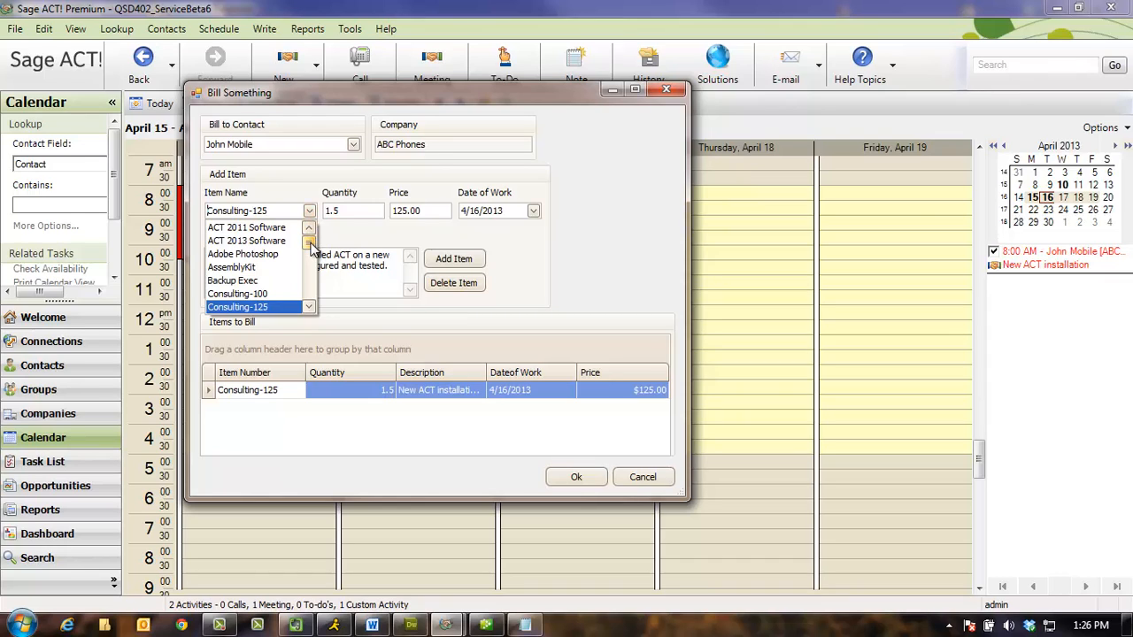
click(260, 240)
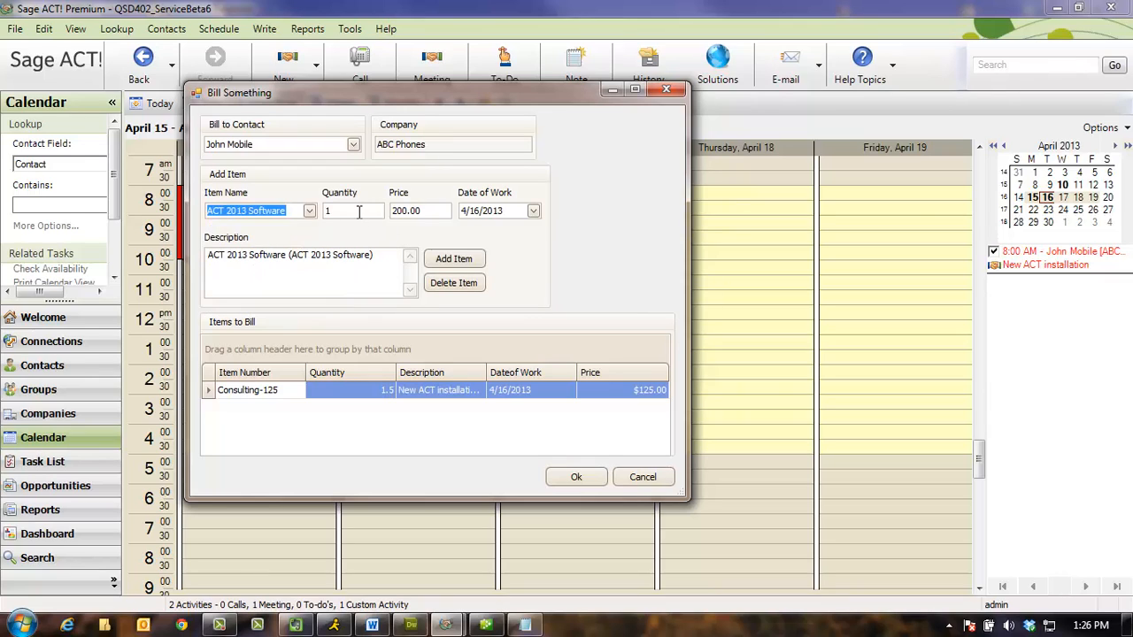
click(447, 261)
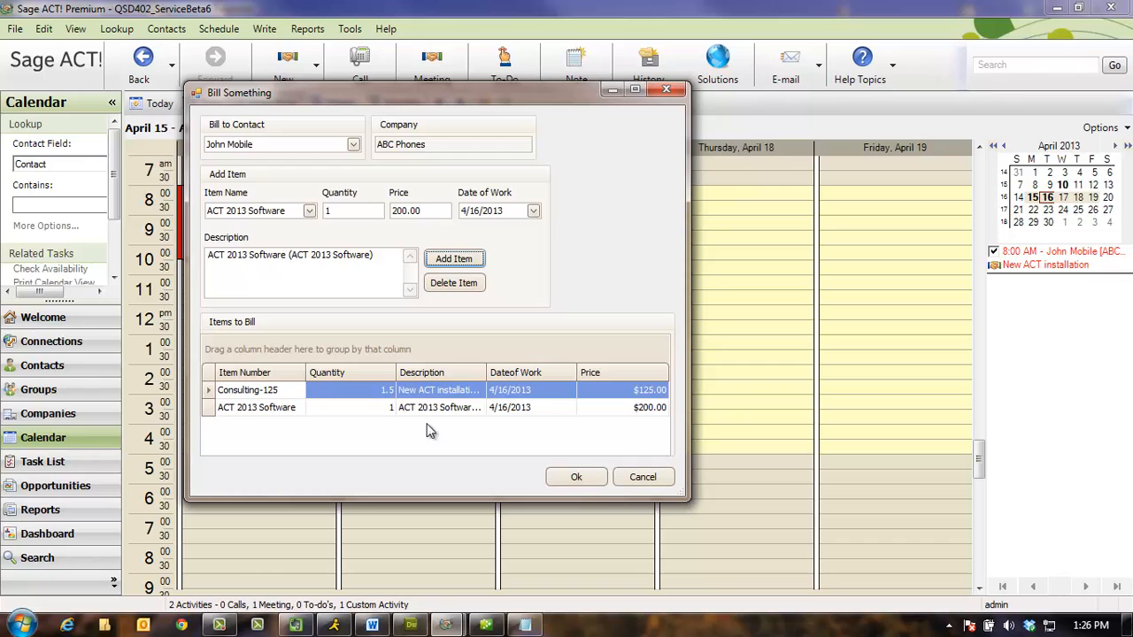
click(342, 404)
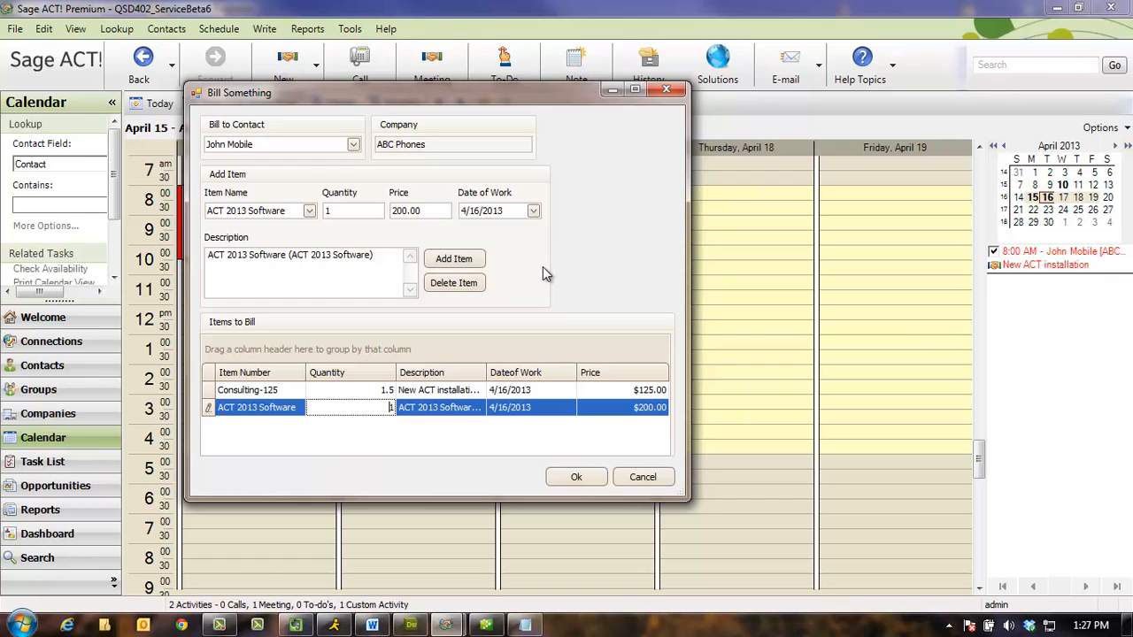
click(582, 480)
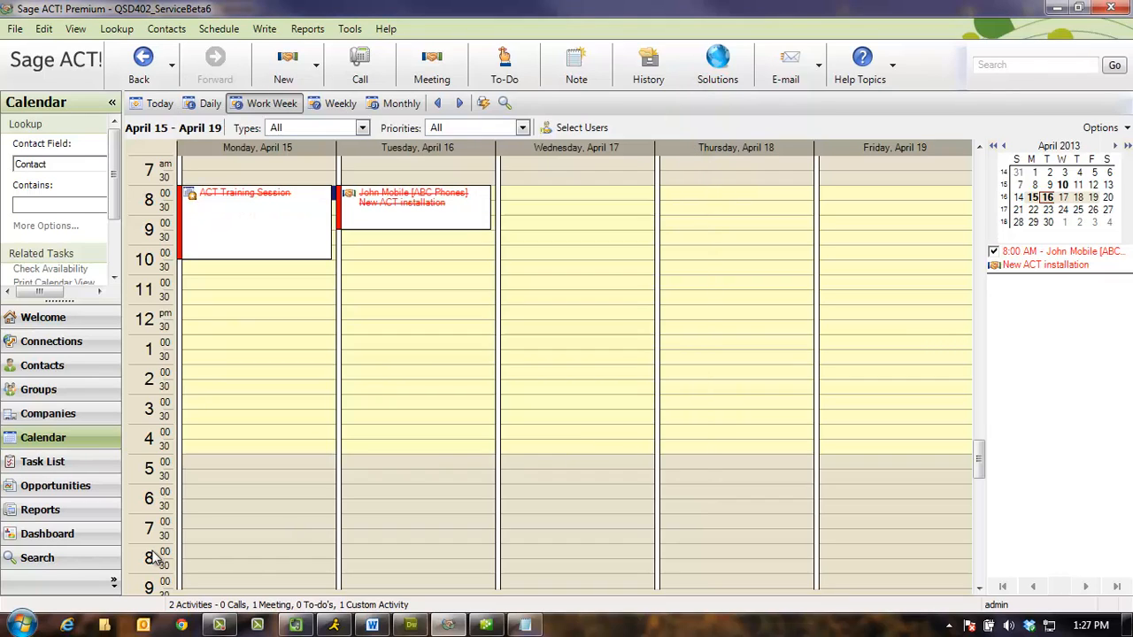
Step: Go to the ABC Phones contact from the cleared meeting and check its QB billing items and history
right_click(390, 203)
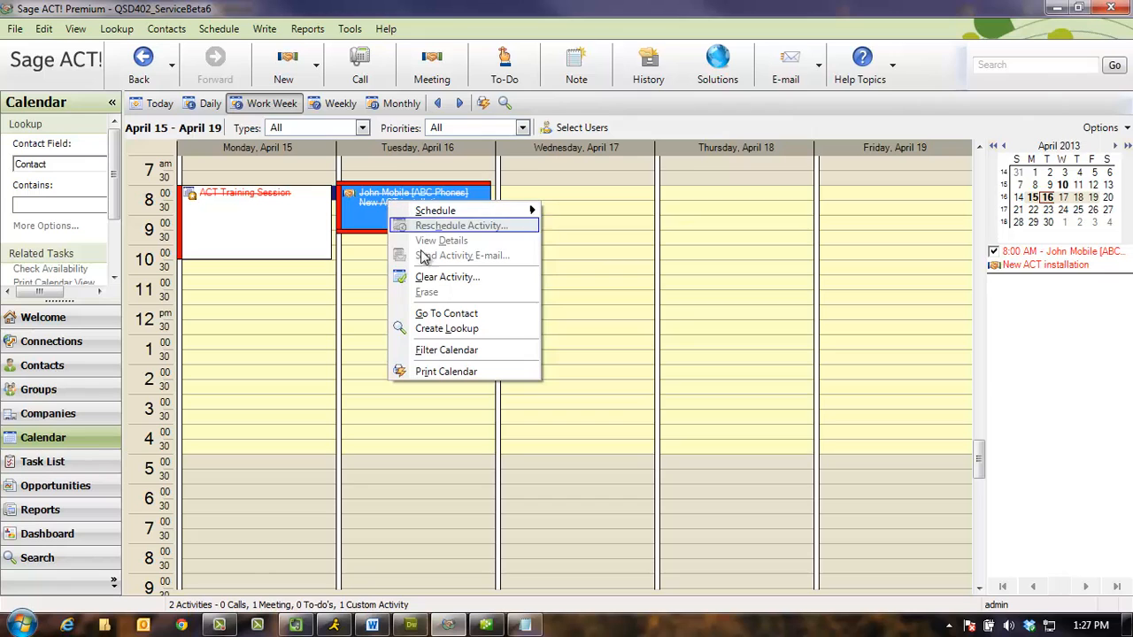
click(424, 313)
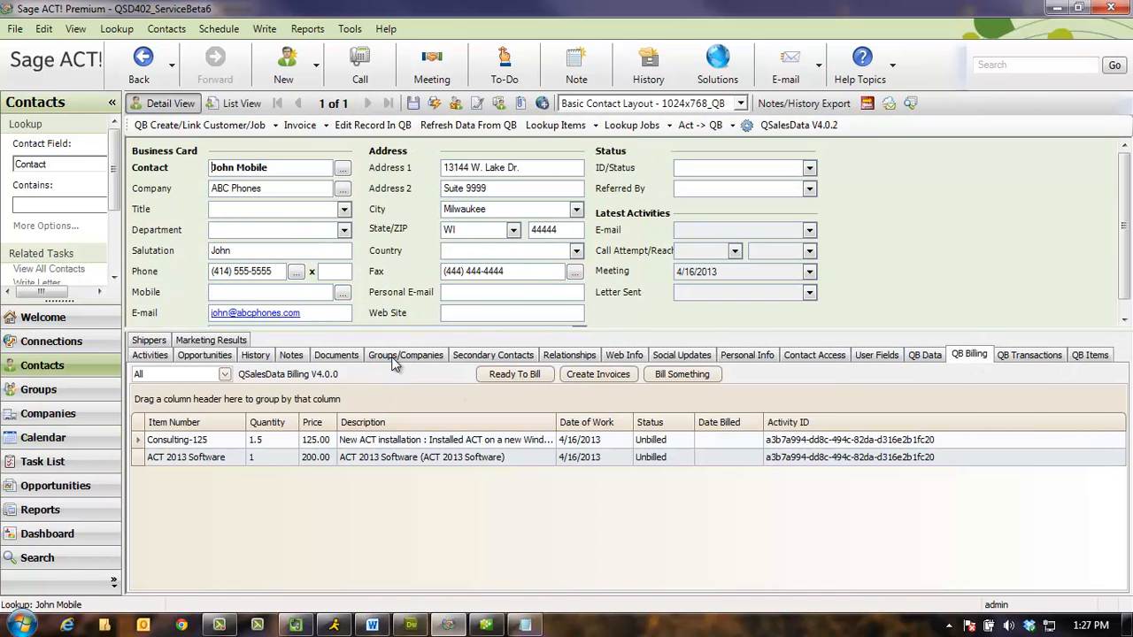
click(417, 440)
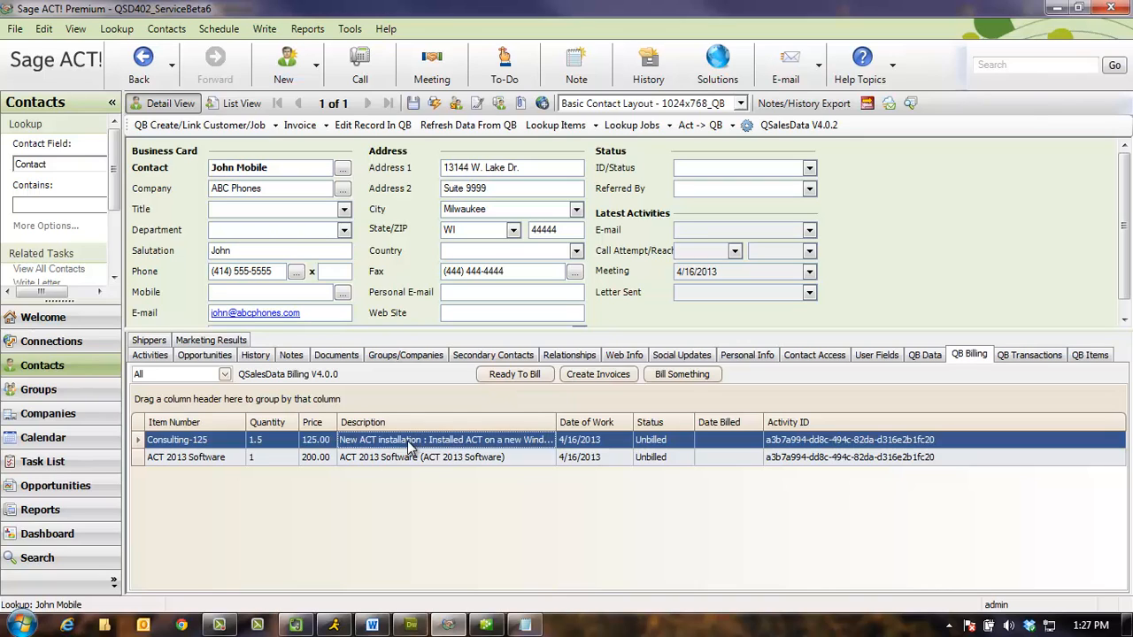
click(422, 459)
click(423, 439)
click(254, 355)
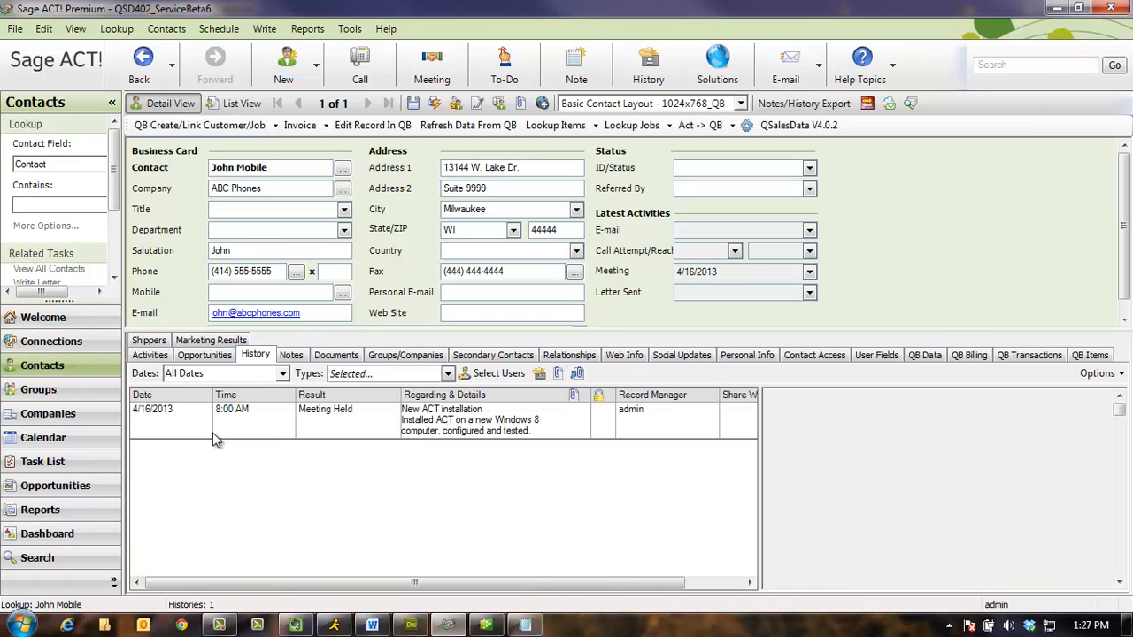
Step: Look up all contacts and open the detail record of the ABC Bank contact
click(645, 72)
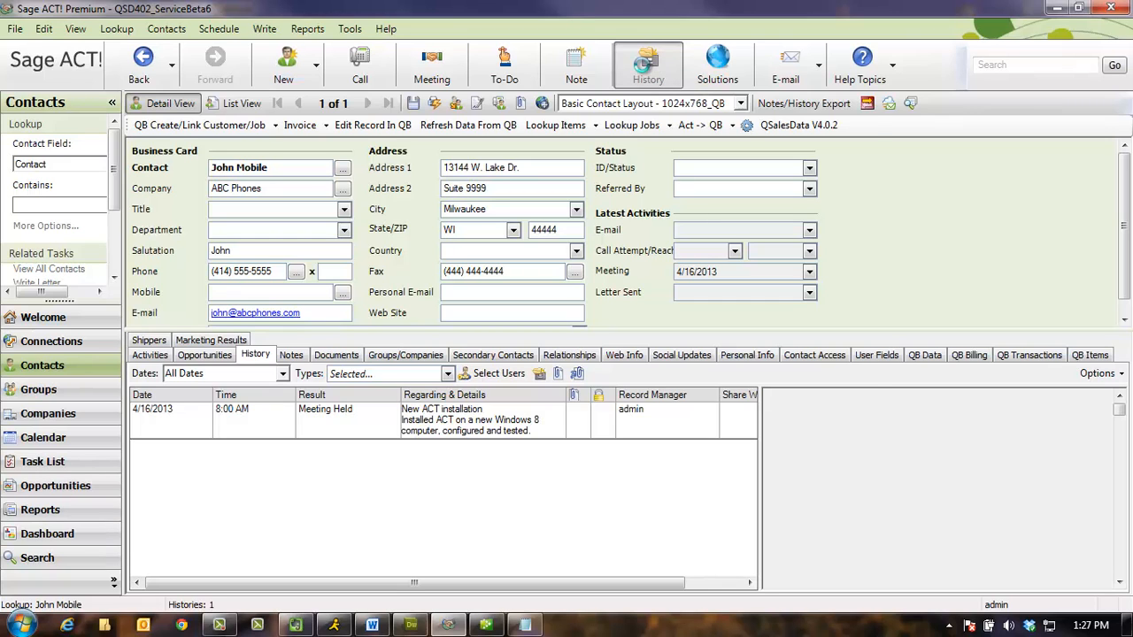
click(809, 461)
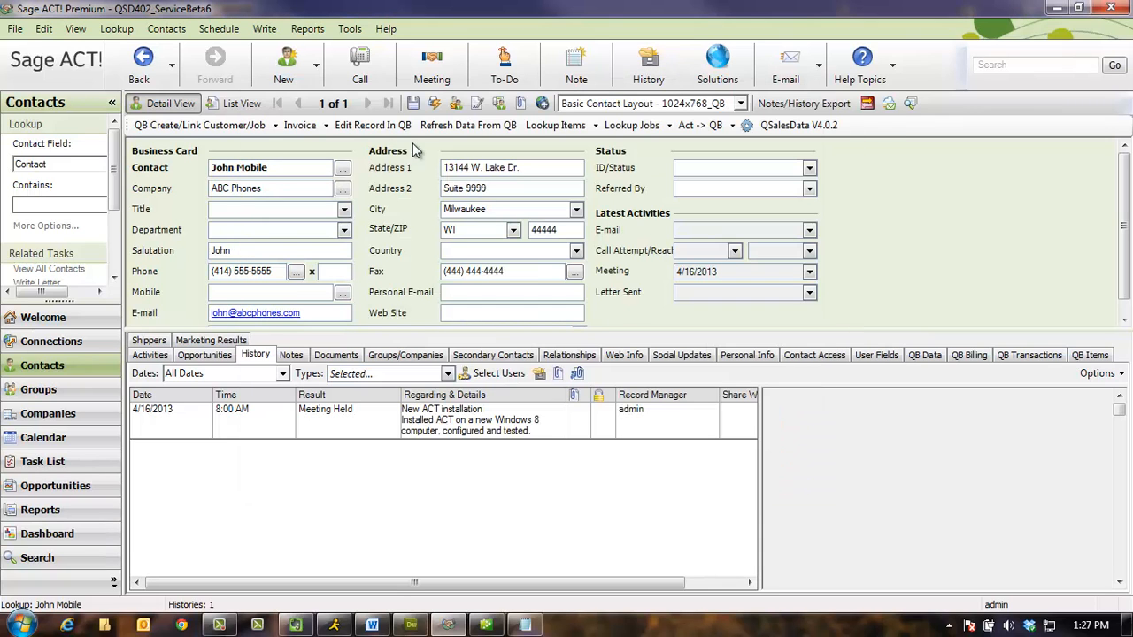
click(116, 28)
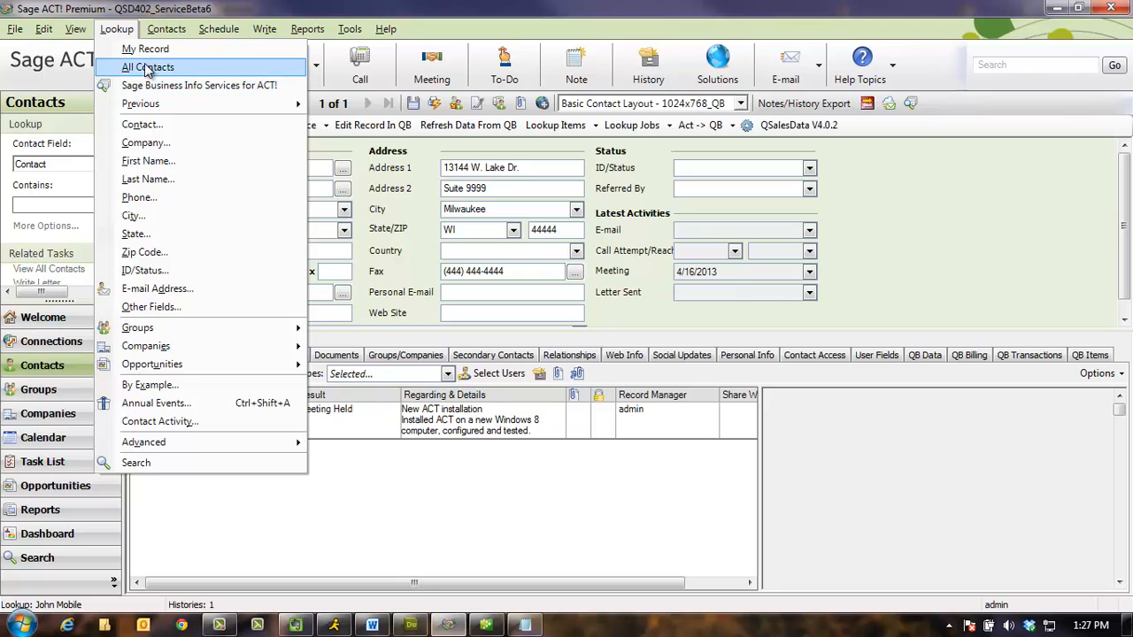
click(148, 69)
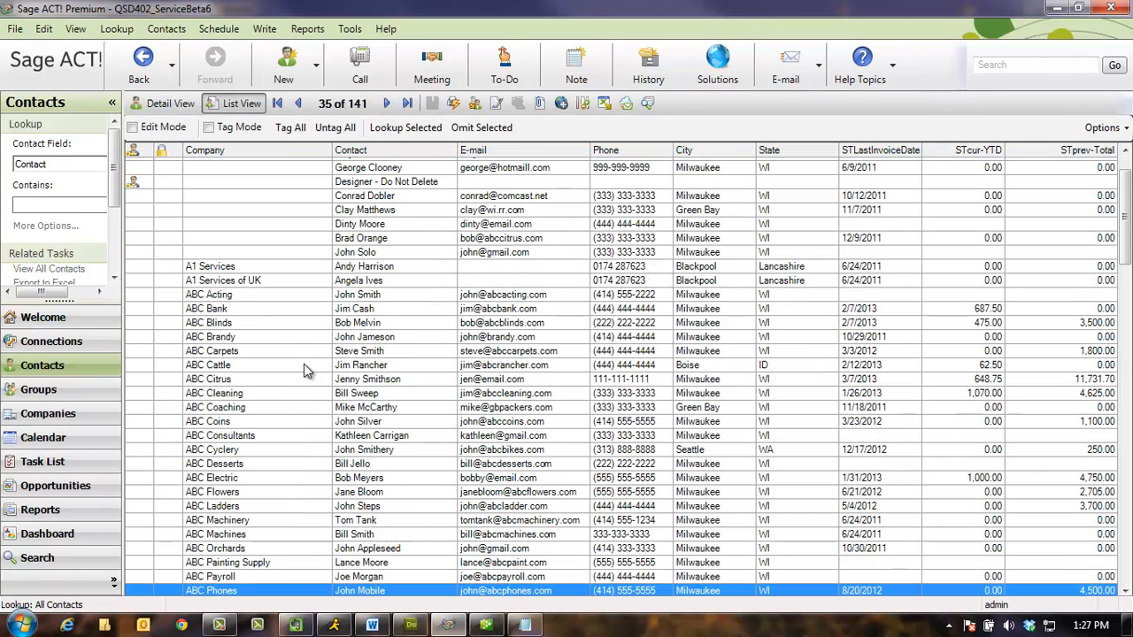
double_click(280, 308)
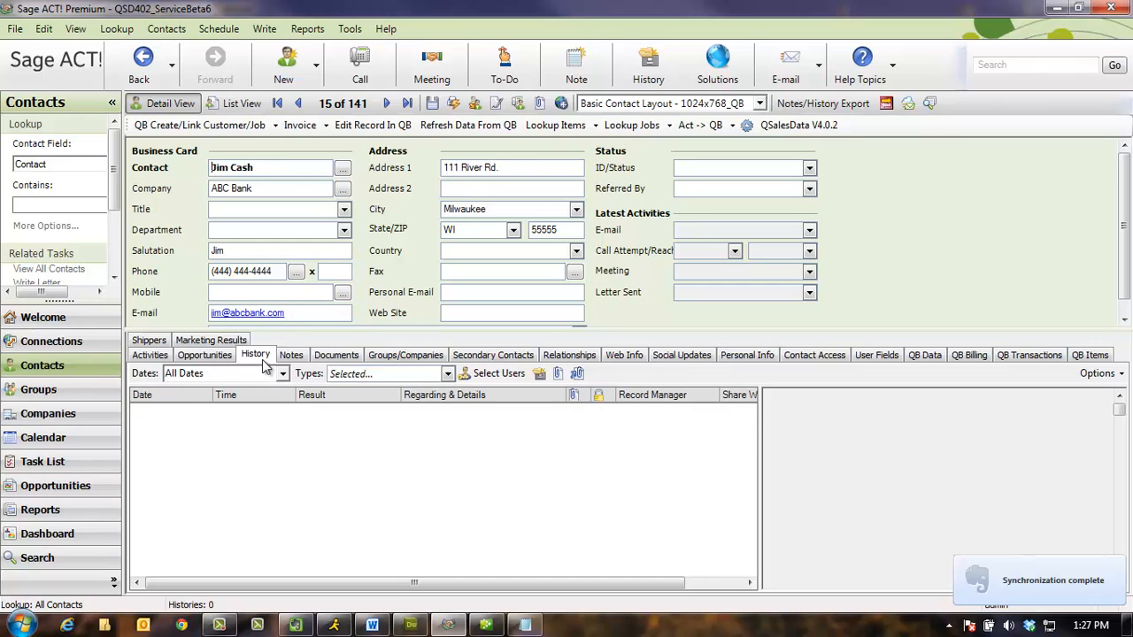
Step: Fill in a new Billable Activity history for the ABC Bank contact, regarding "ACT Training", with details "2-hour End User Training Session."
click(636, 62)
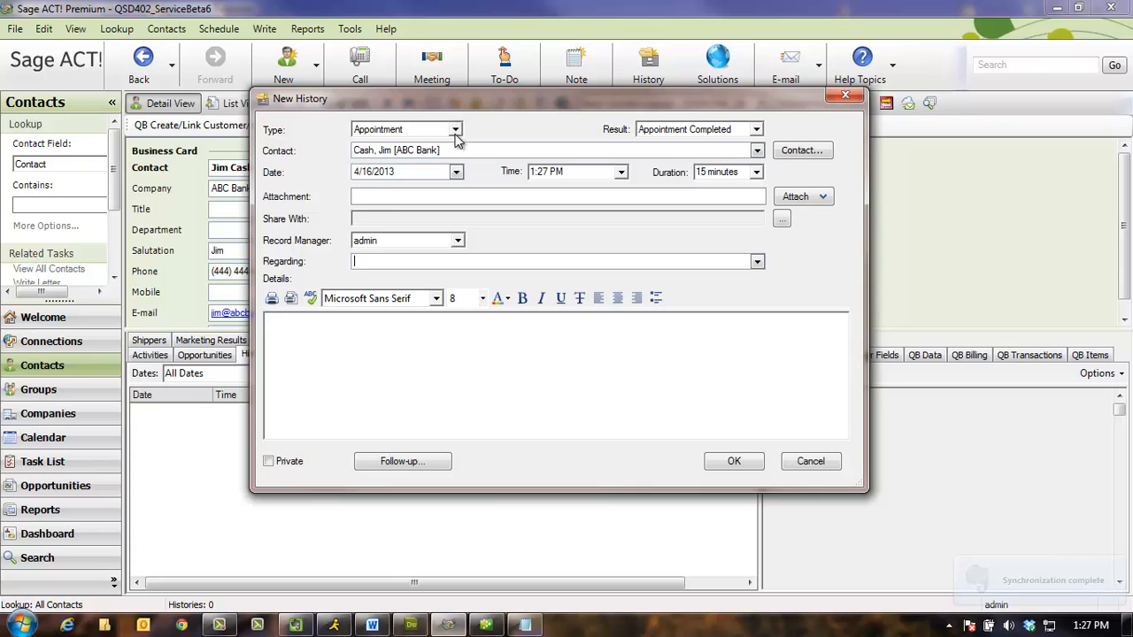
click(455, 131)
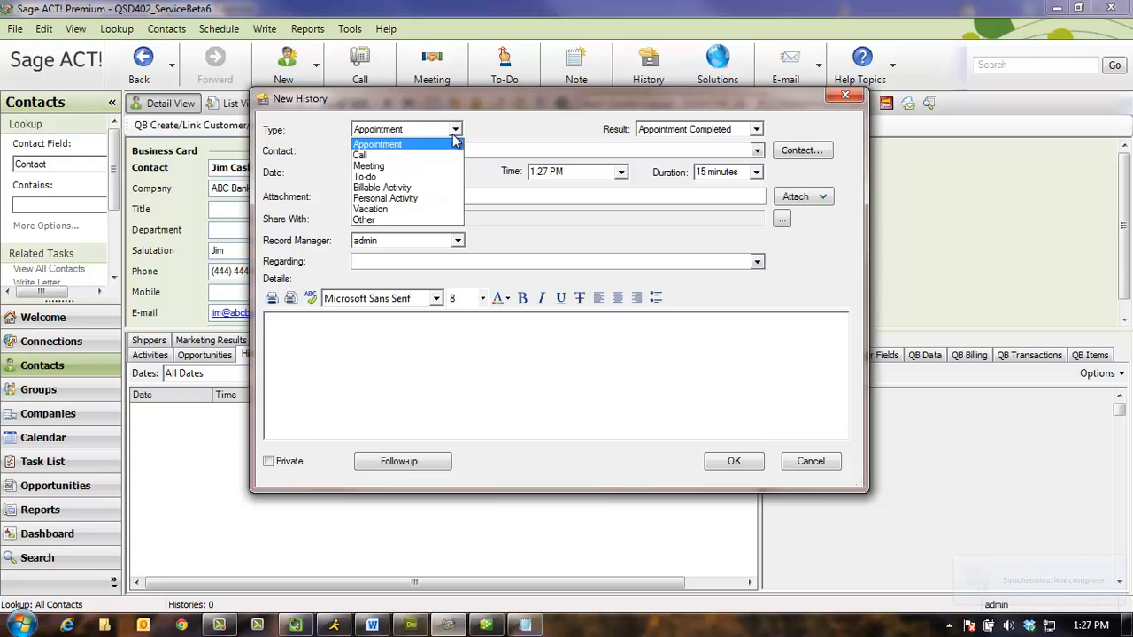
click(430, 188)
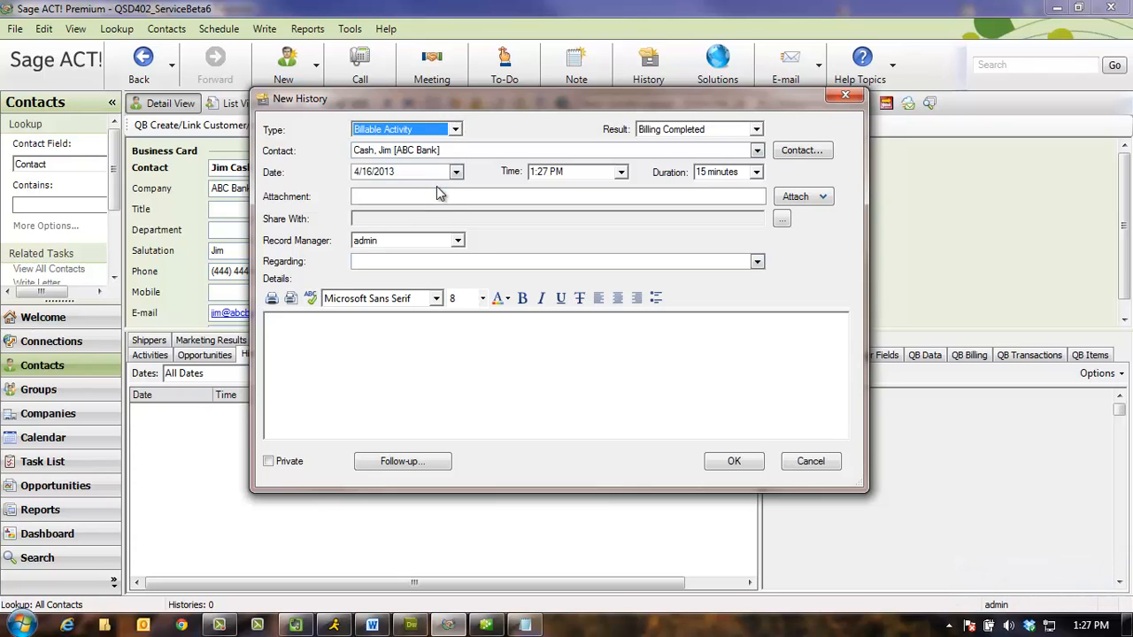
click(696, 262)
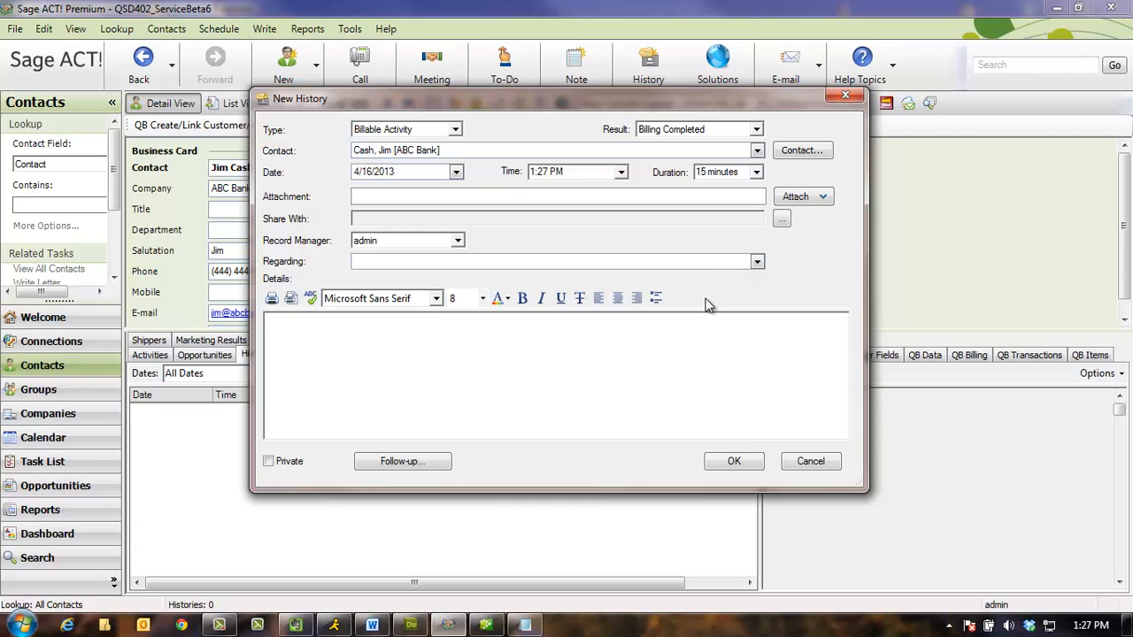
text(ACT Training)
click(664, 379)
text(2-hour)
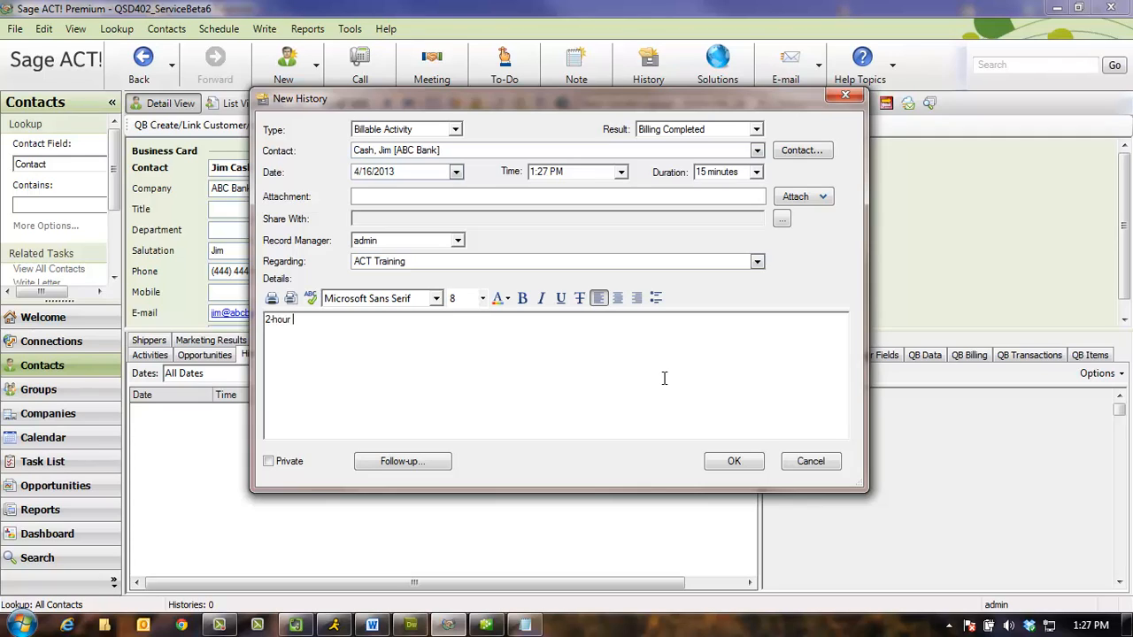
text( End User Training Session.)
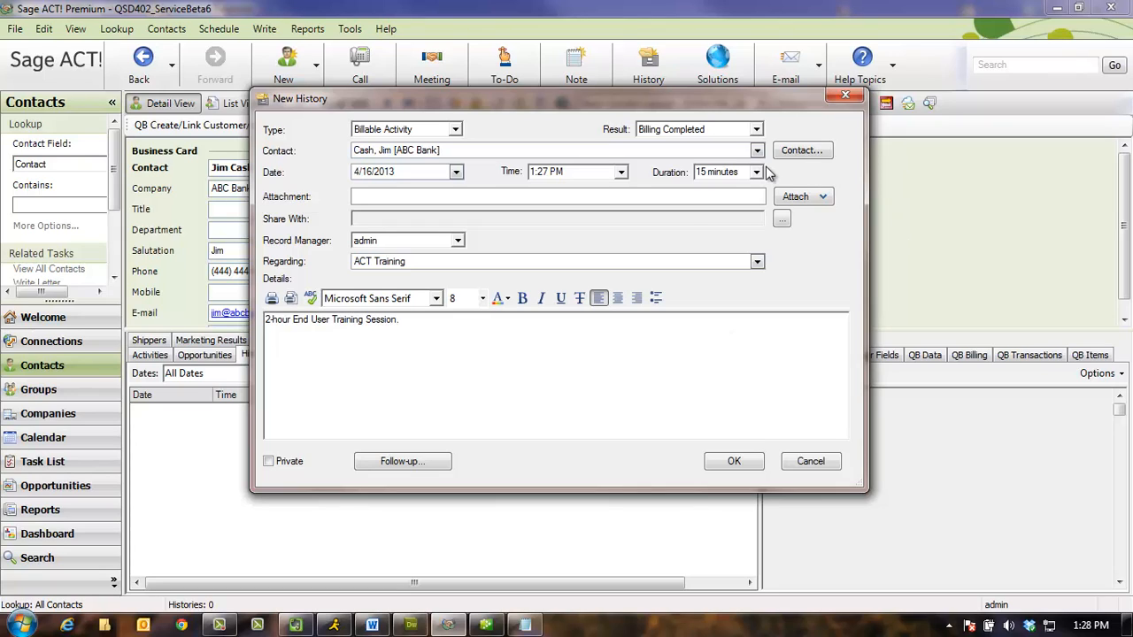
Step: Set the new ACT Training history's duration to 2 hours and its time to 8:00 AM, and save it
click(757, 172)
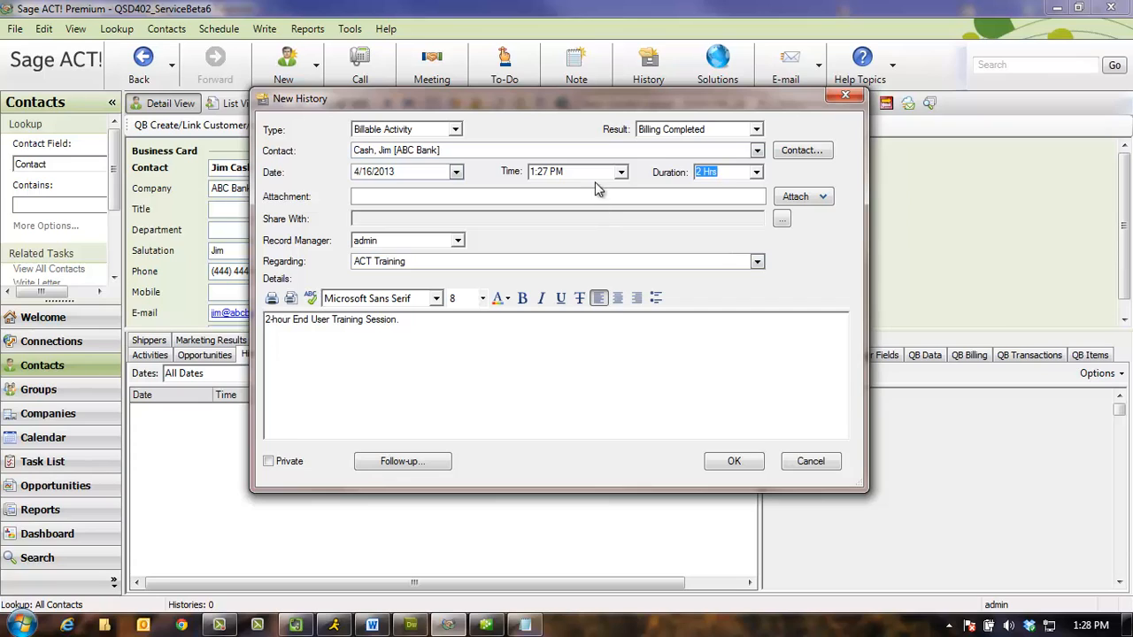
click(622, 172)
scroll(596, 209, down, 5)
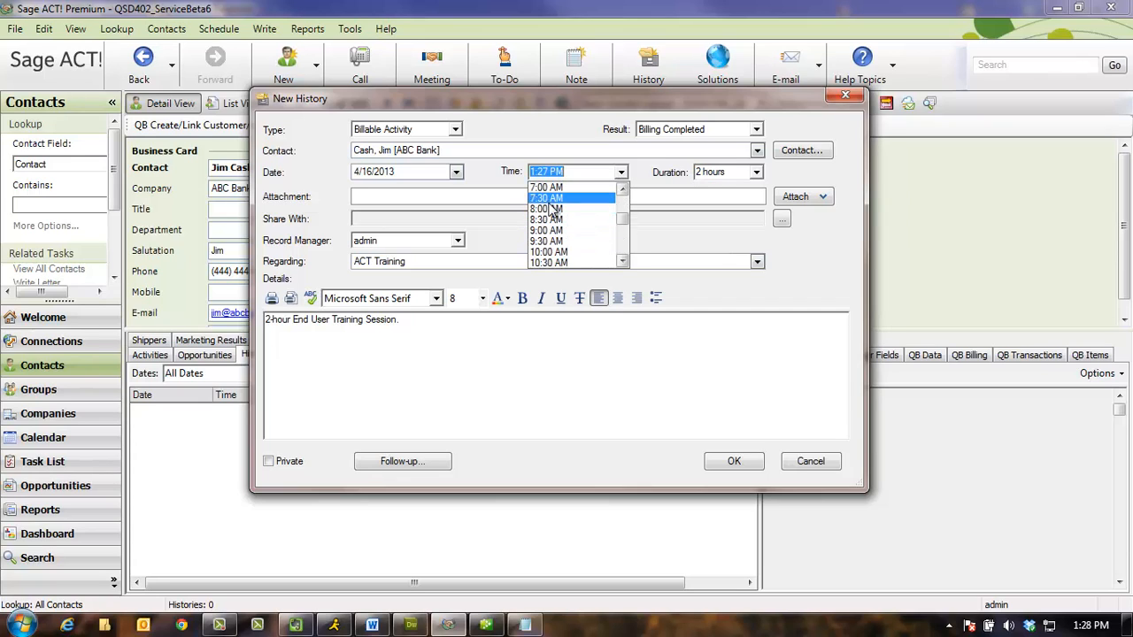
click(553, 209)
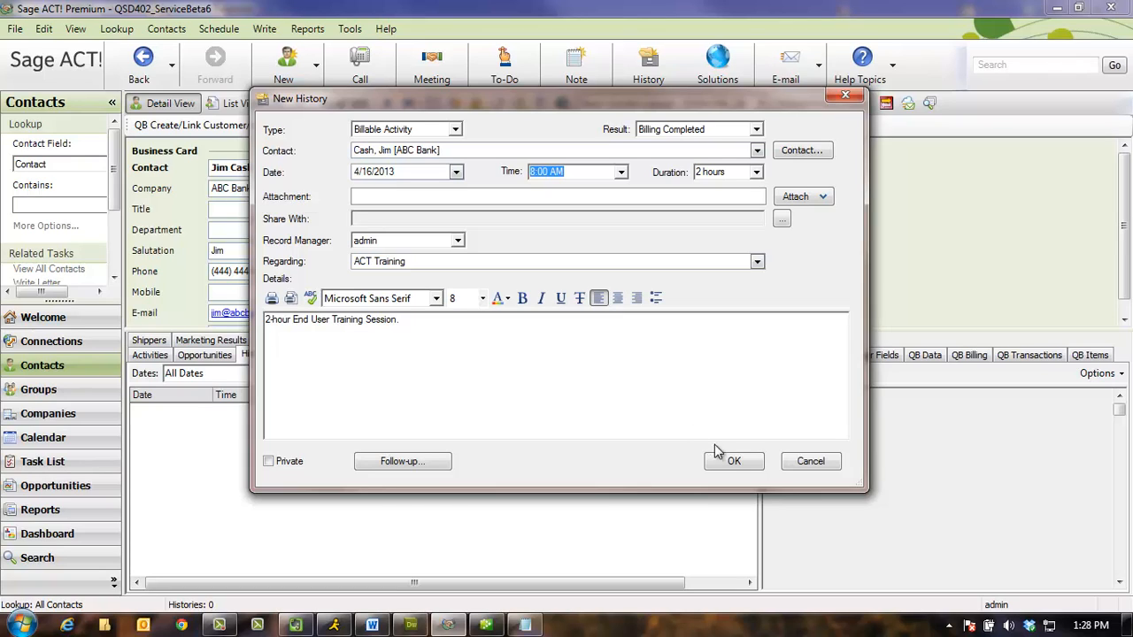
click(733, 463)
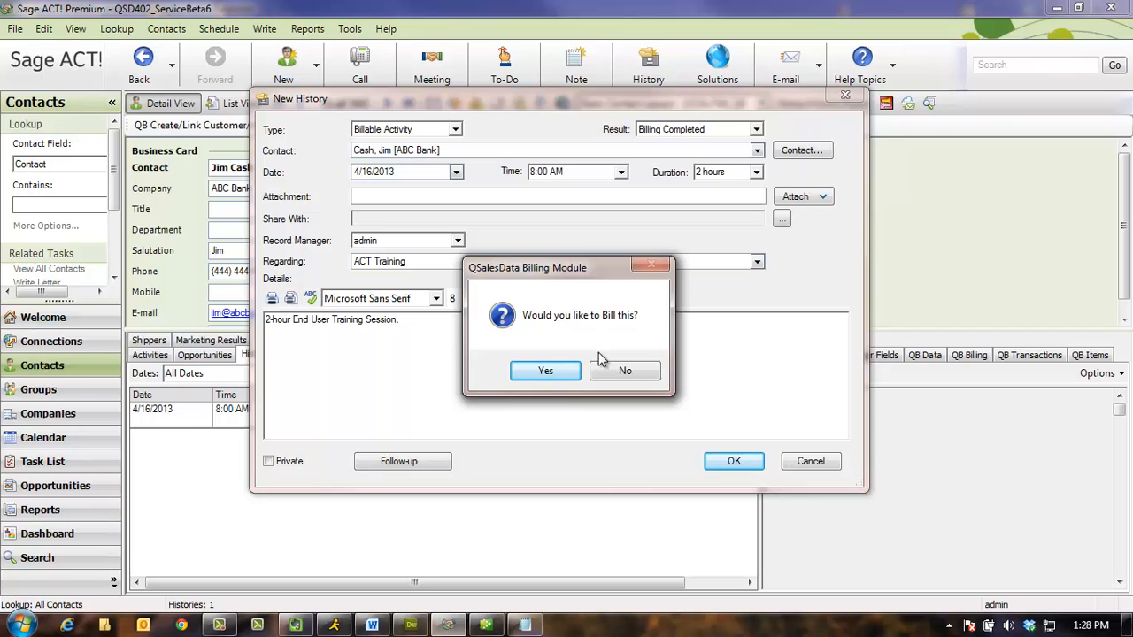
Step: Bill the ACT Training history as a Consulting-125 item, save the billing entry, and check the contact's QB billing items
click(545, 371)
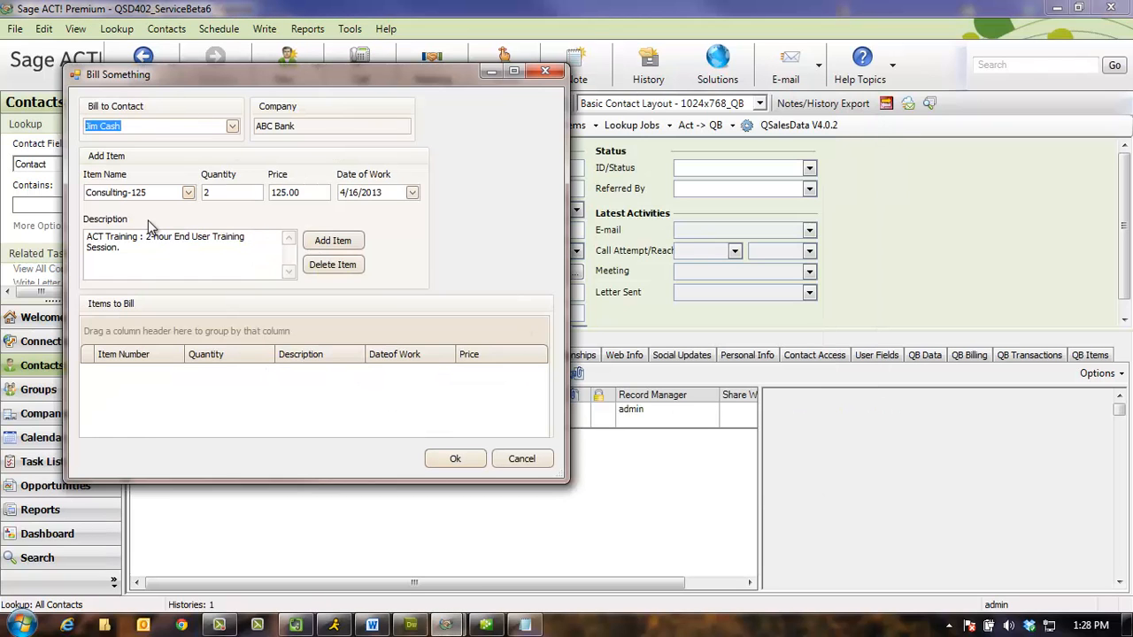
click(335, 240)
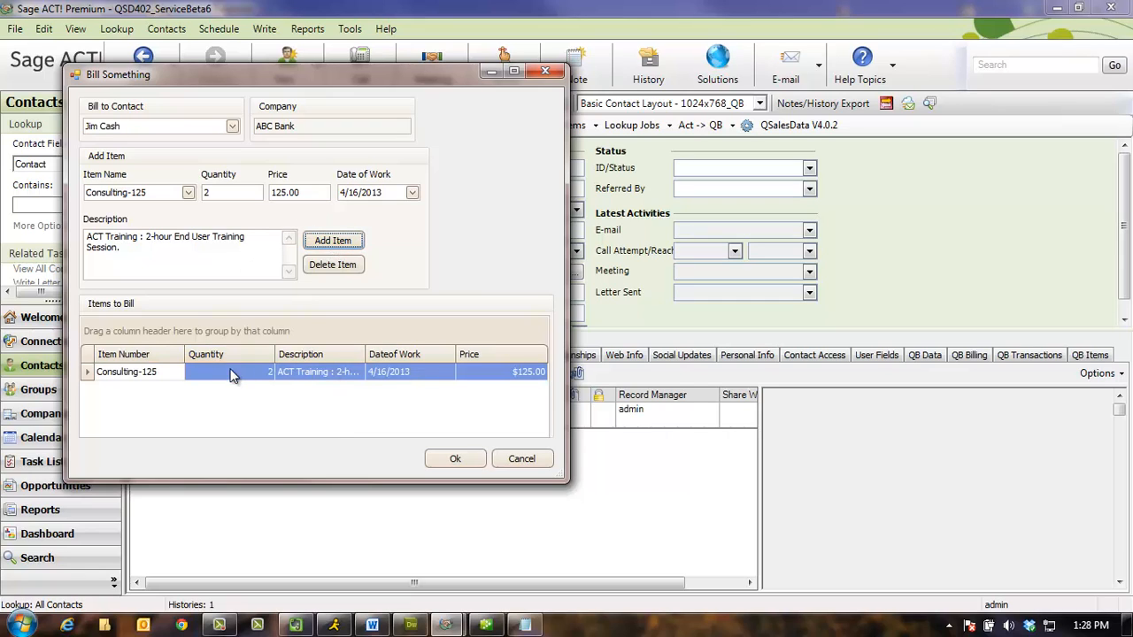
click(455, 458)
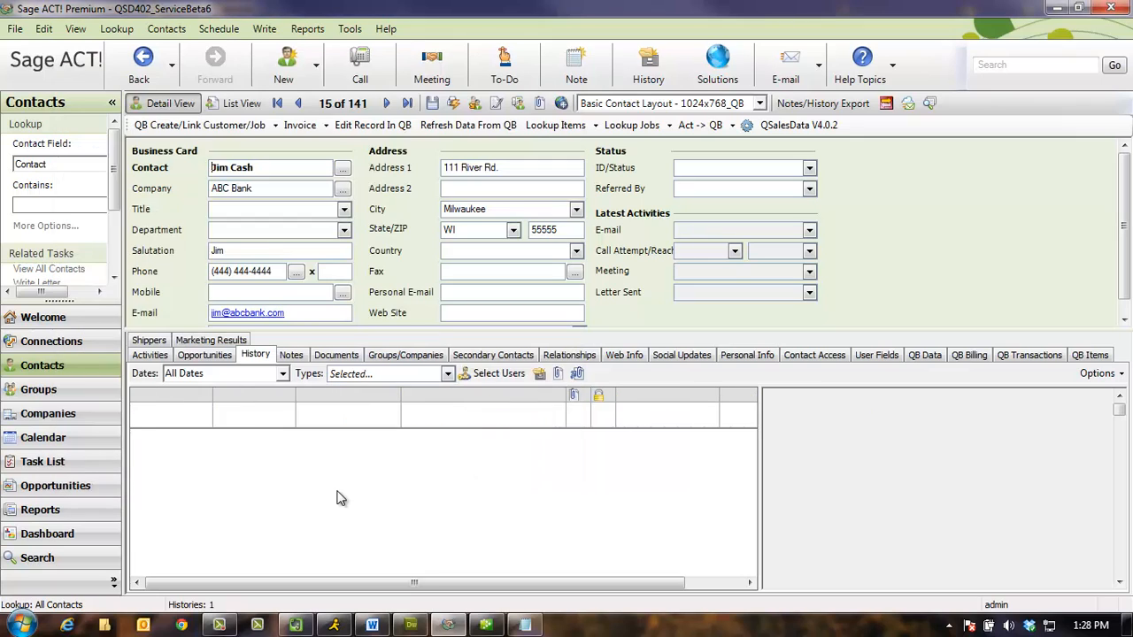
click(982, 356)
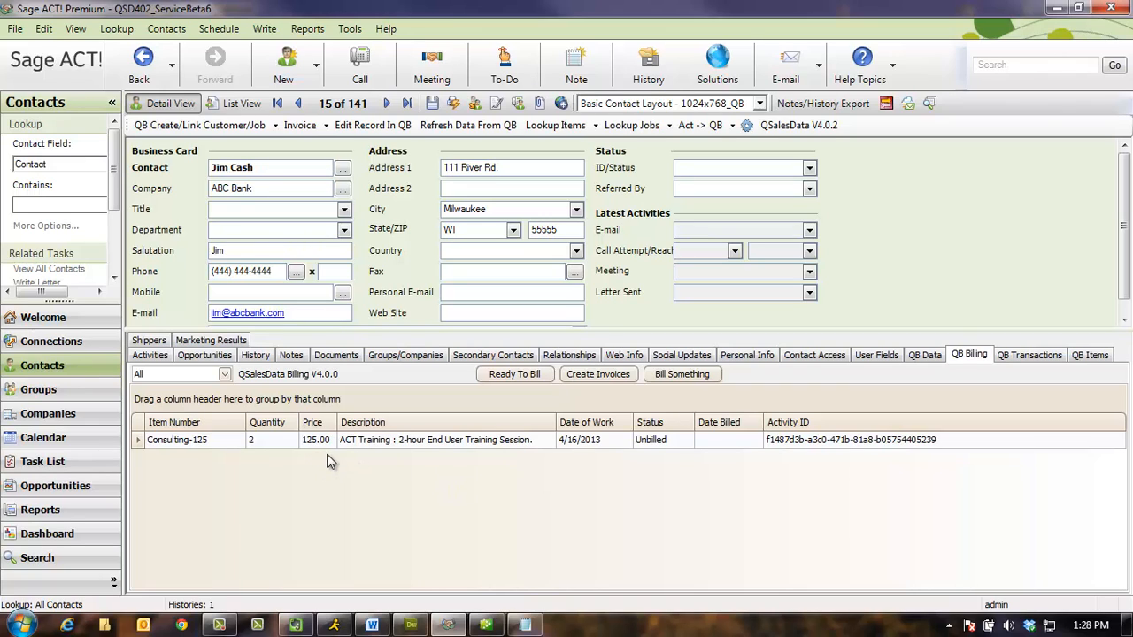
Step: Start a separate billing entry for the ABC Bank contact, not tied to any activity, and choose the Consulting-150 item
click(683, 375)
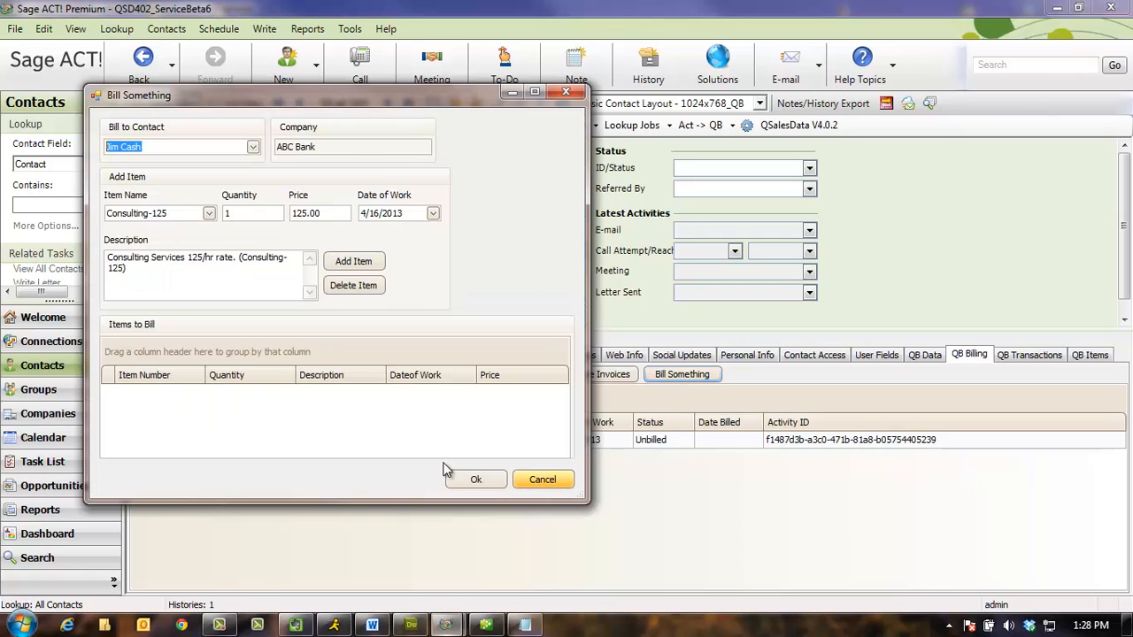
click(210, 213)
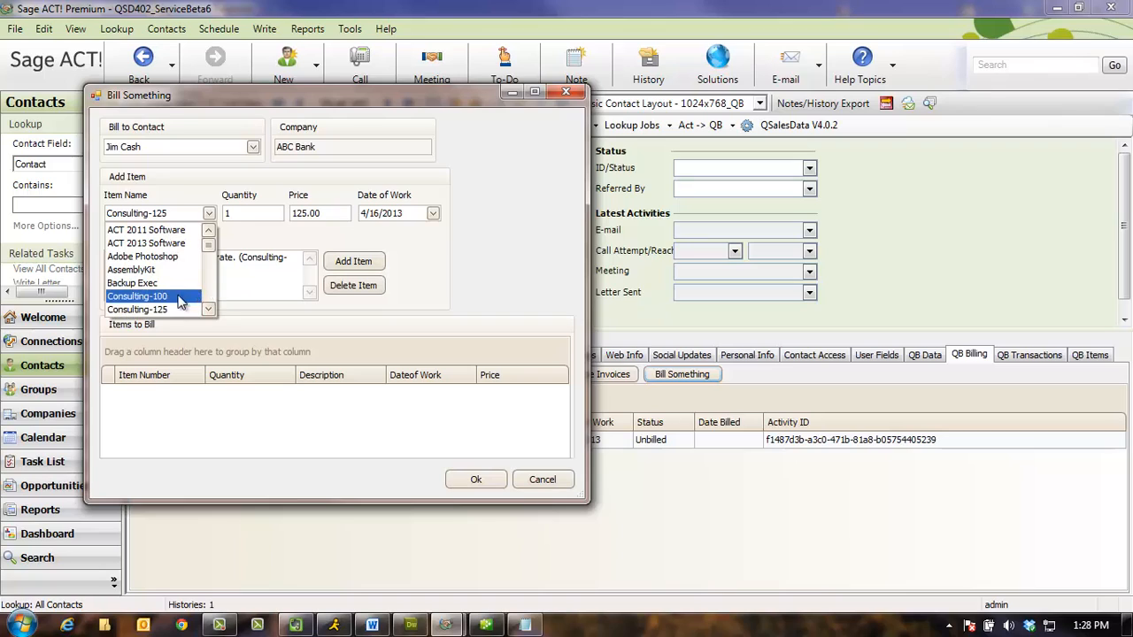
scroll(214, 311, down, 2)
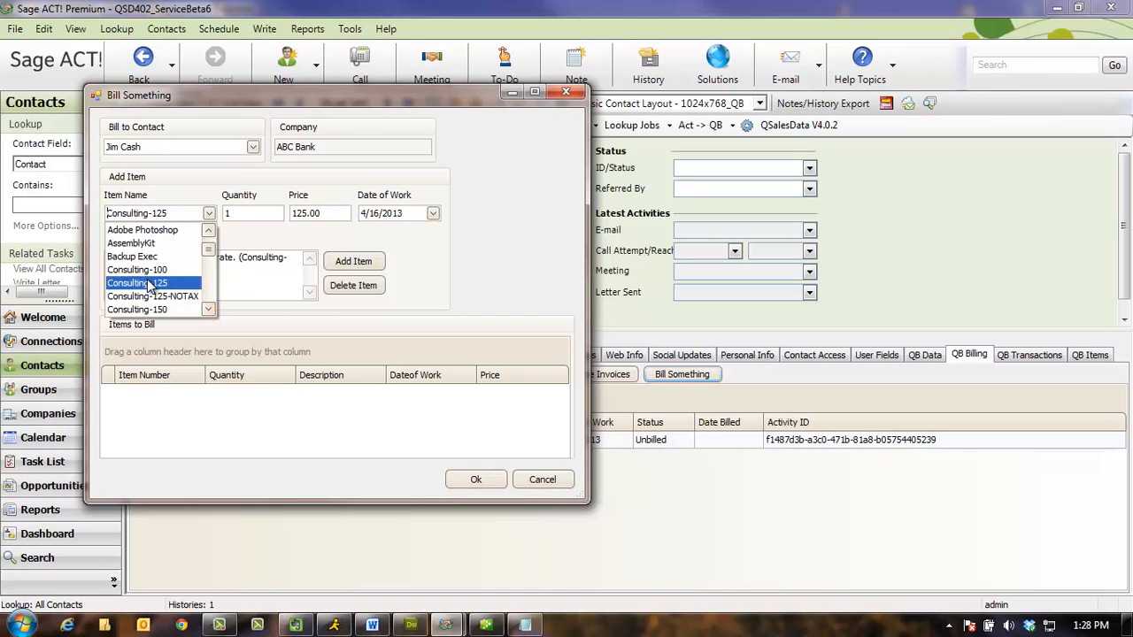
click(154, 310)
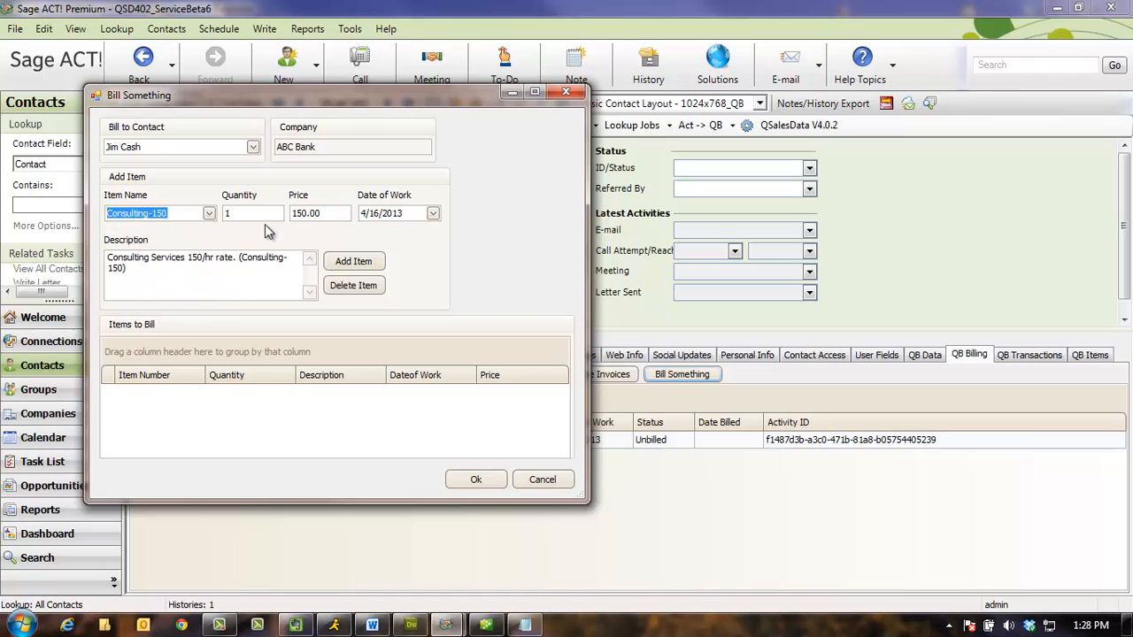
Step: Describe the Consulting-150 item as "Installed ACT on new workstation.", add it to the items to bill, and save the entry
drag(164, 269, 82, 264)
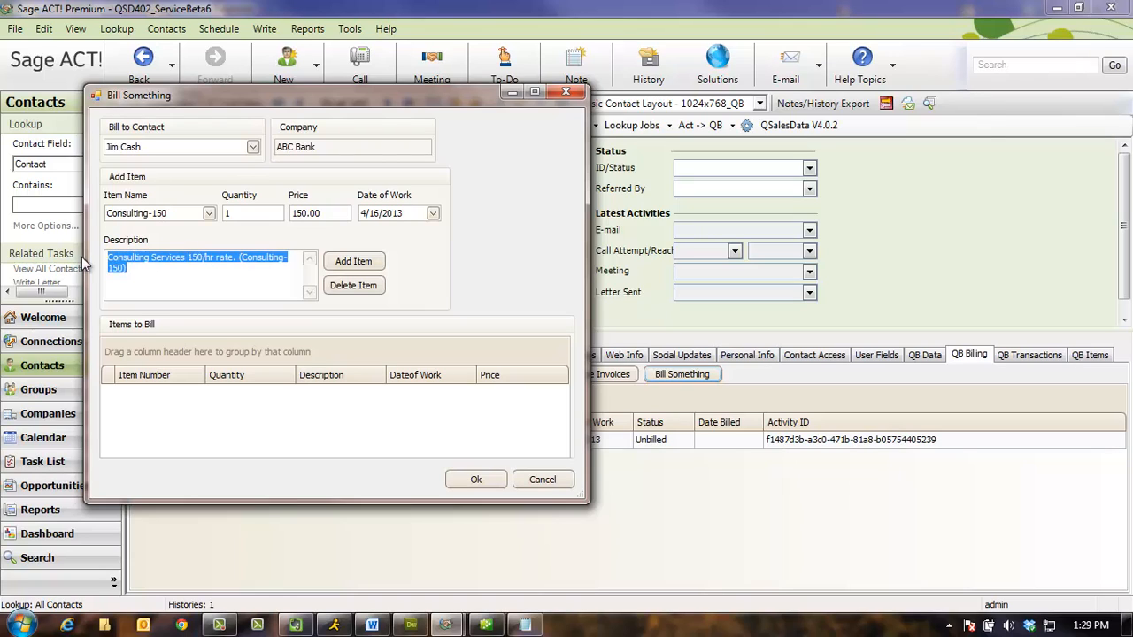
text(Installed )
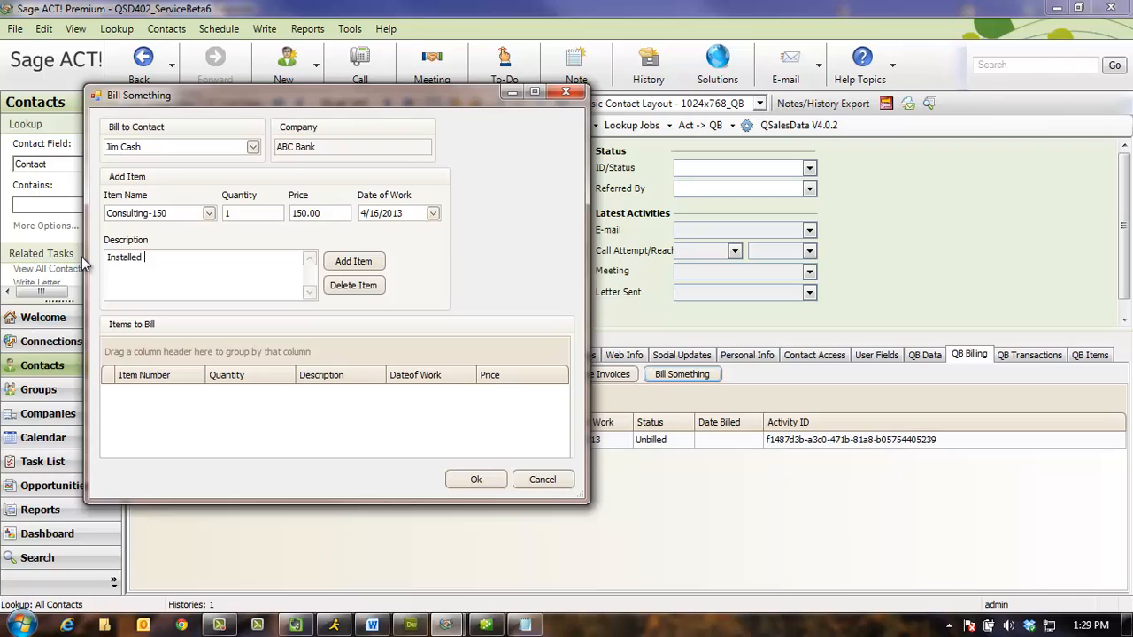
text(ACT on new workstation.)
click(361, 261)
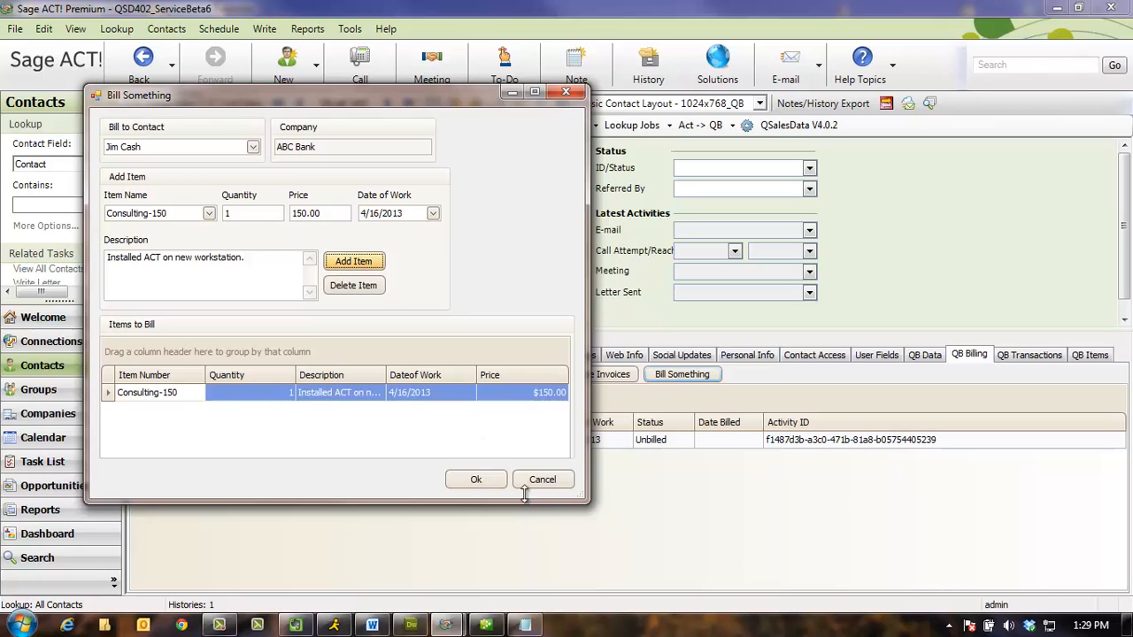
click(476, 480)
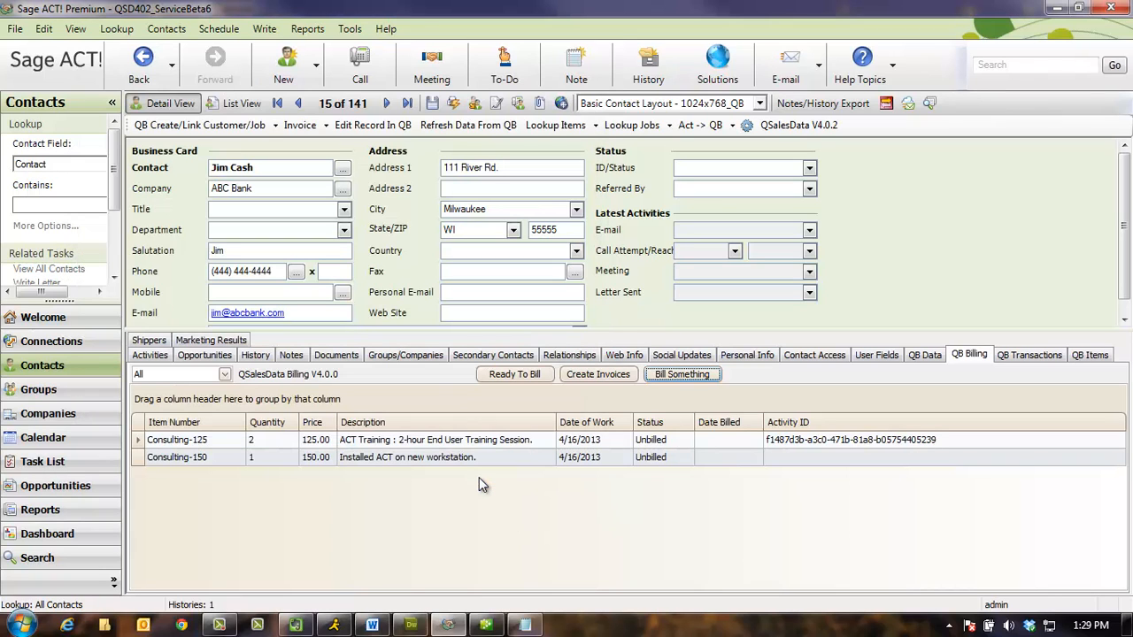